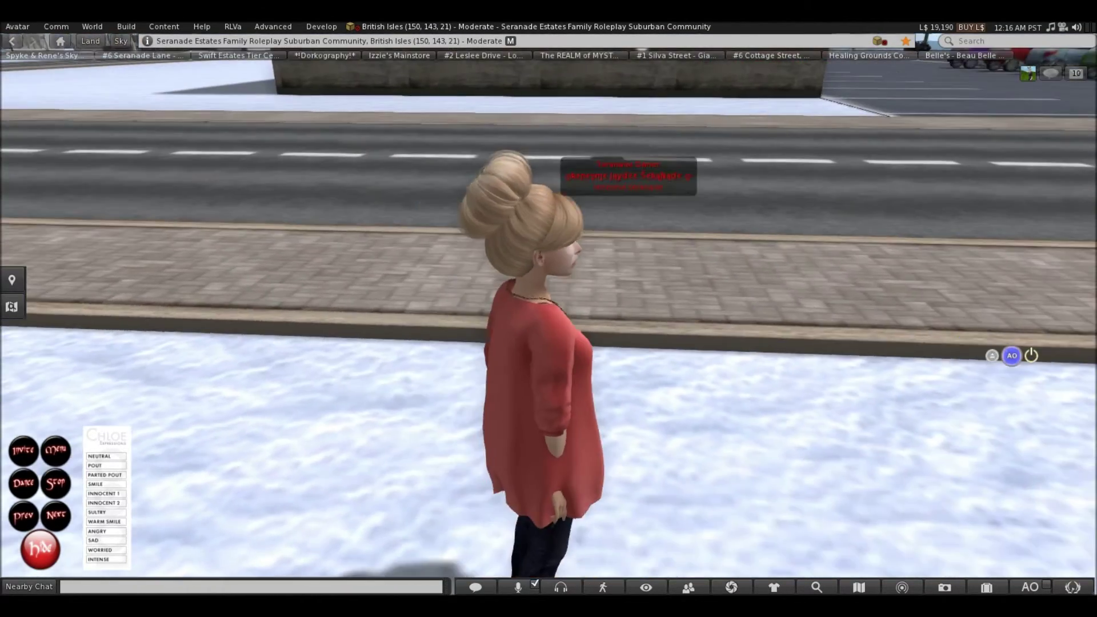
- Walk the avatar across the road to the snowy strip beside the brick building
key(Escape)
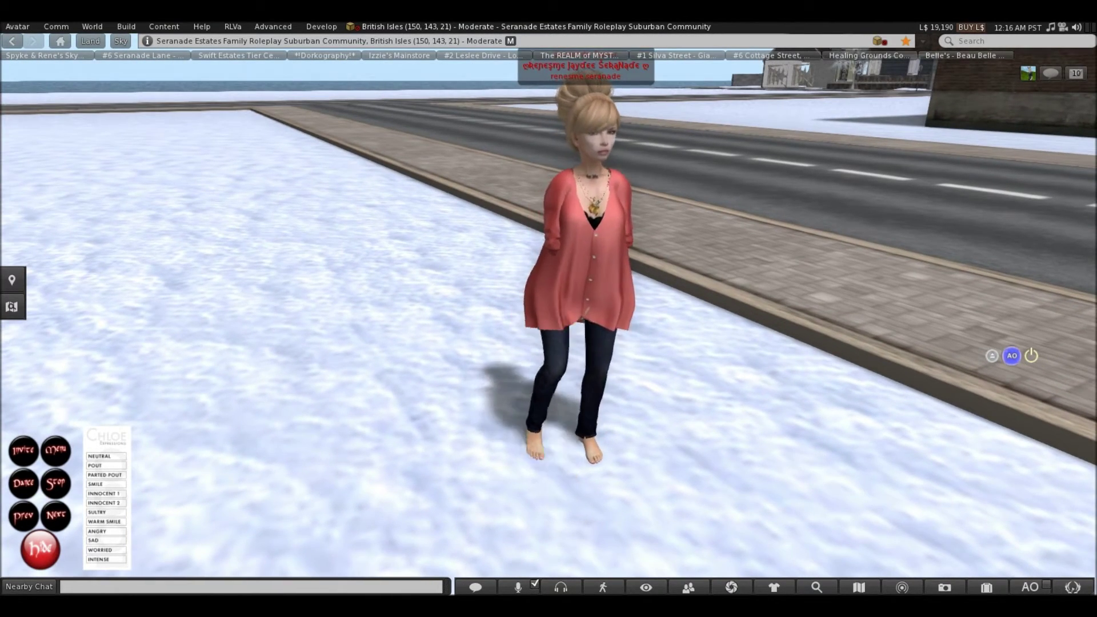
key(Right)
key(Up)
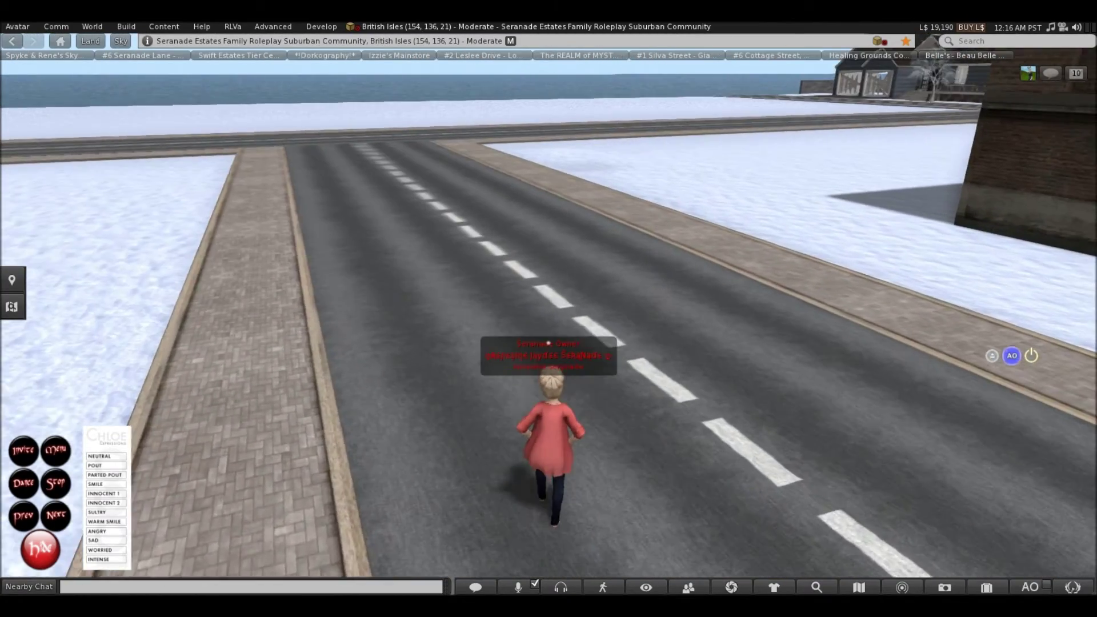
key(Up)
key(Right)
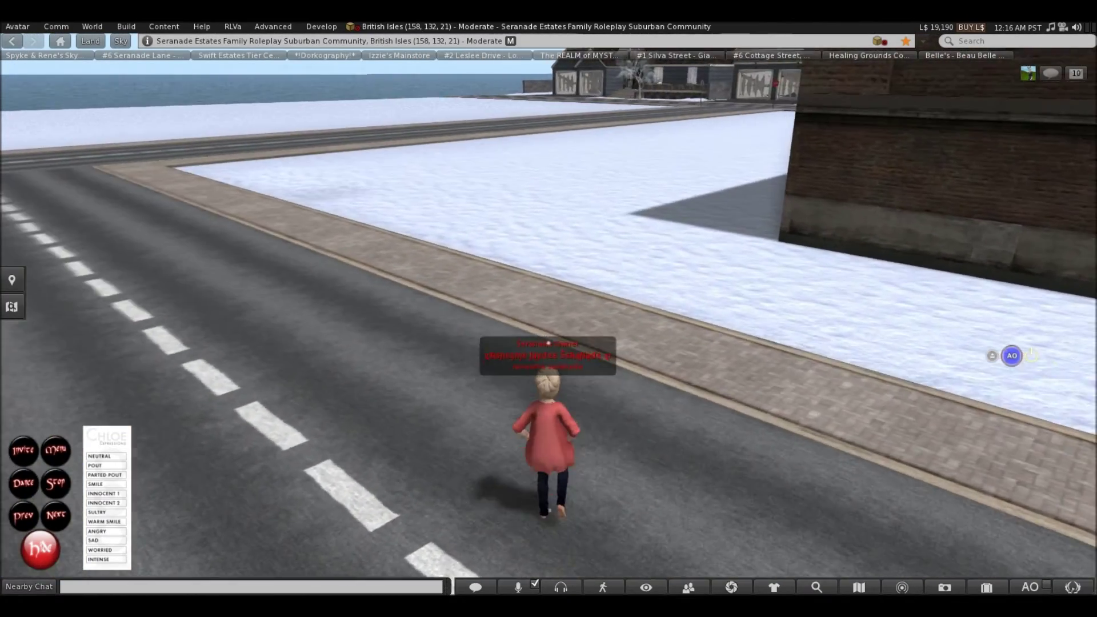
key(Up)
key(Right)
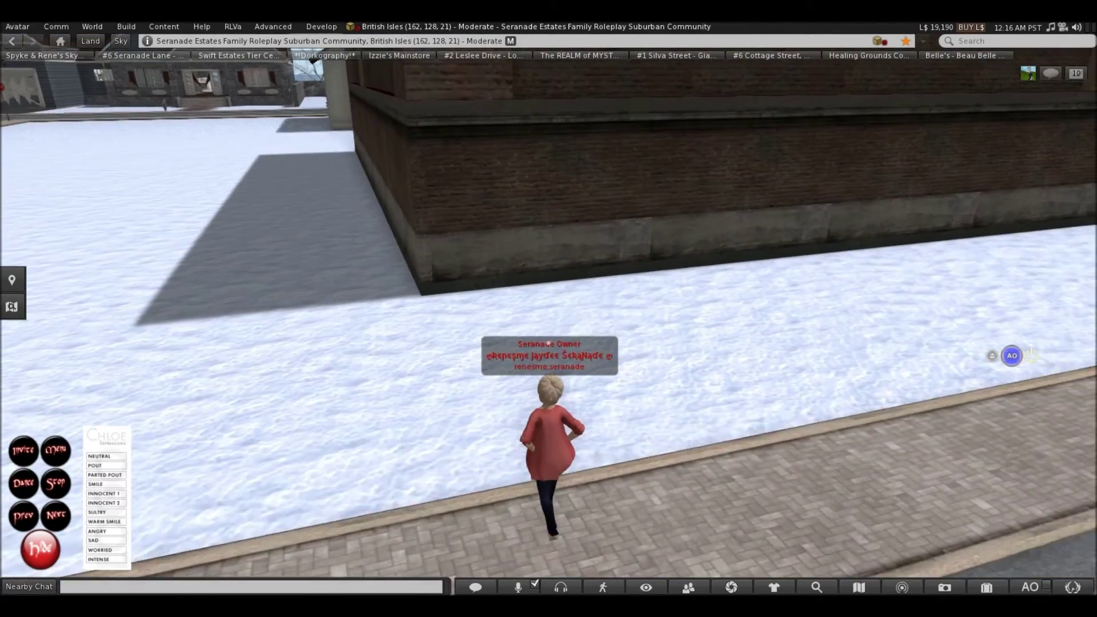
key(Up)
key(Right)
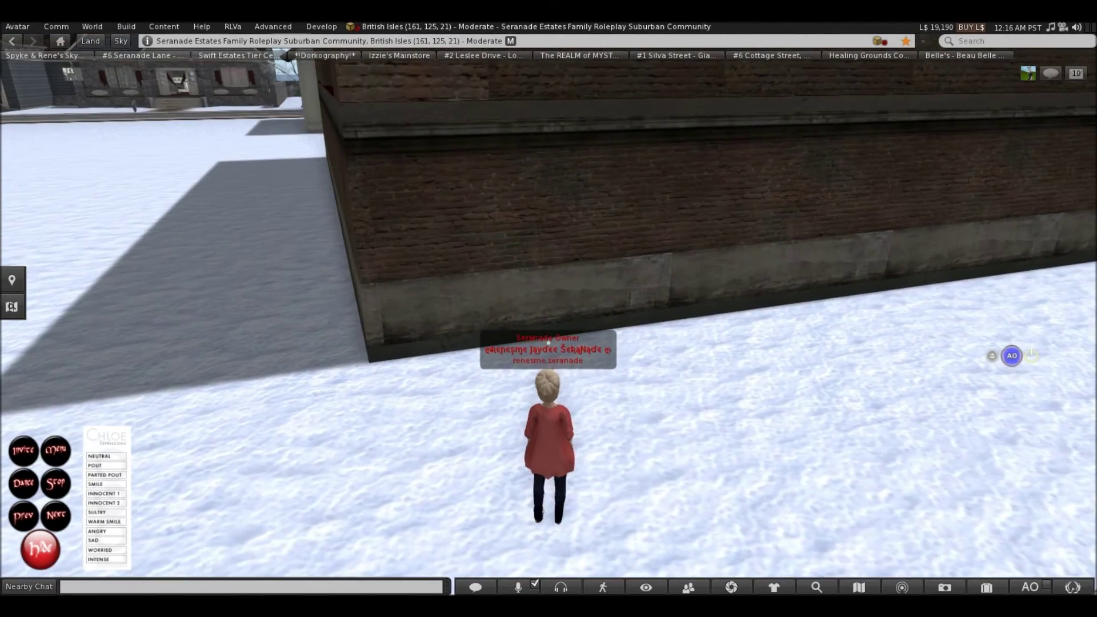
key(Left)
key(Up)
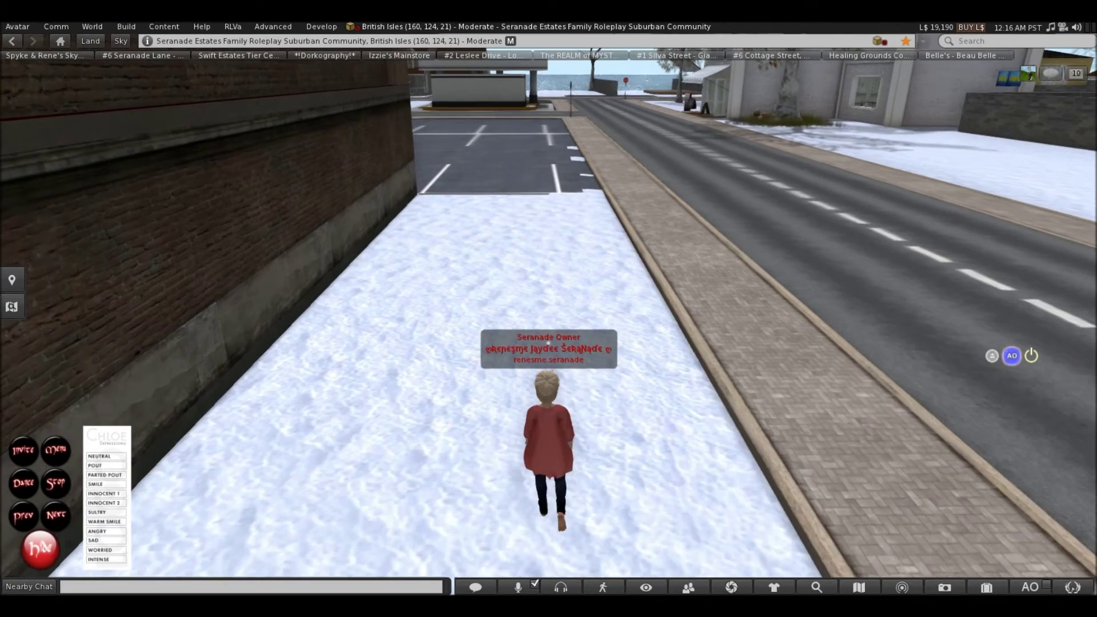
key(Up)
- Turn the camera around the avatar to frame the full body from the front
key(alt+Right)
key(alt+Up)
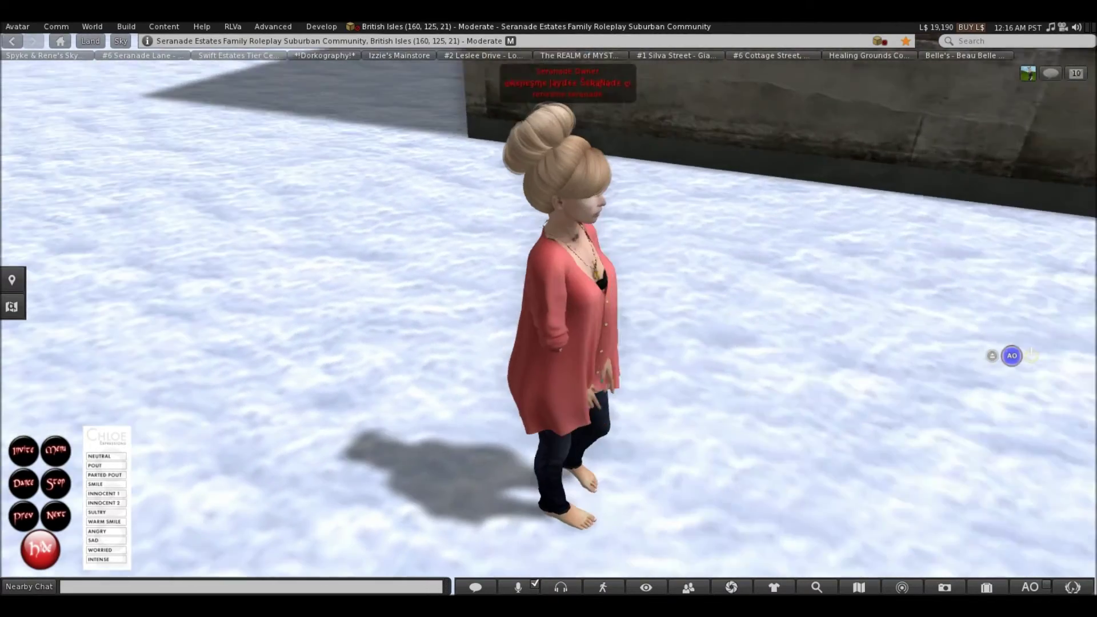
key(alt+Right)
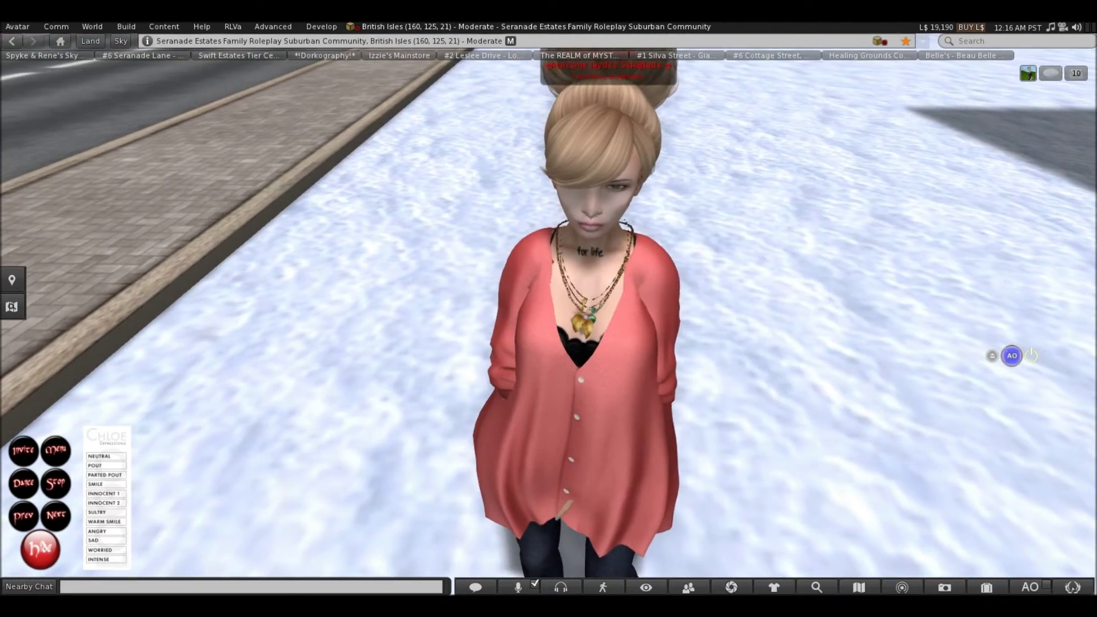
key(ctrl+alt+Down)
key(ctrl+alt+Down)
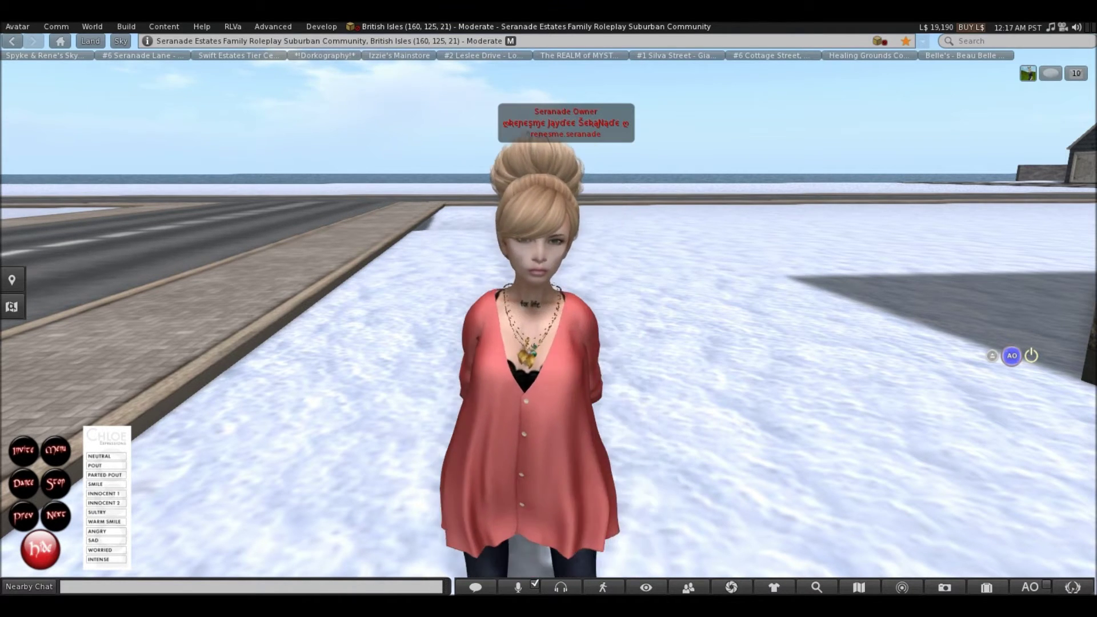
scroll(548, 320, down, 2)
alt+drag(549, 320, 572, 380)
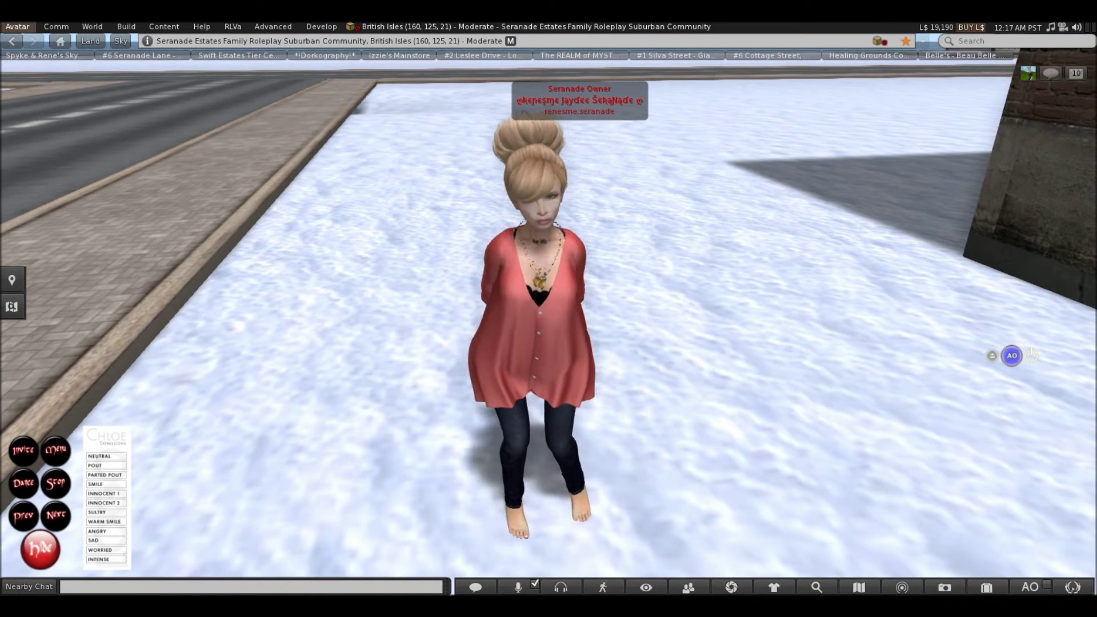
- In the graphics preferences, keep Shadows at Sun/Moon, choose All avatars and objects for Water Reflections, and apply the settings
click(17, 27)
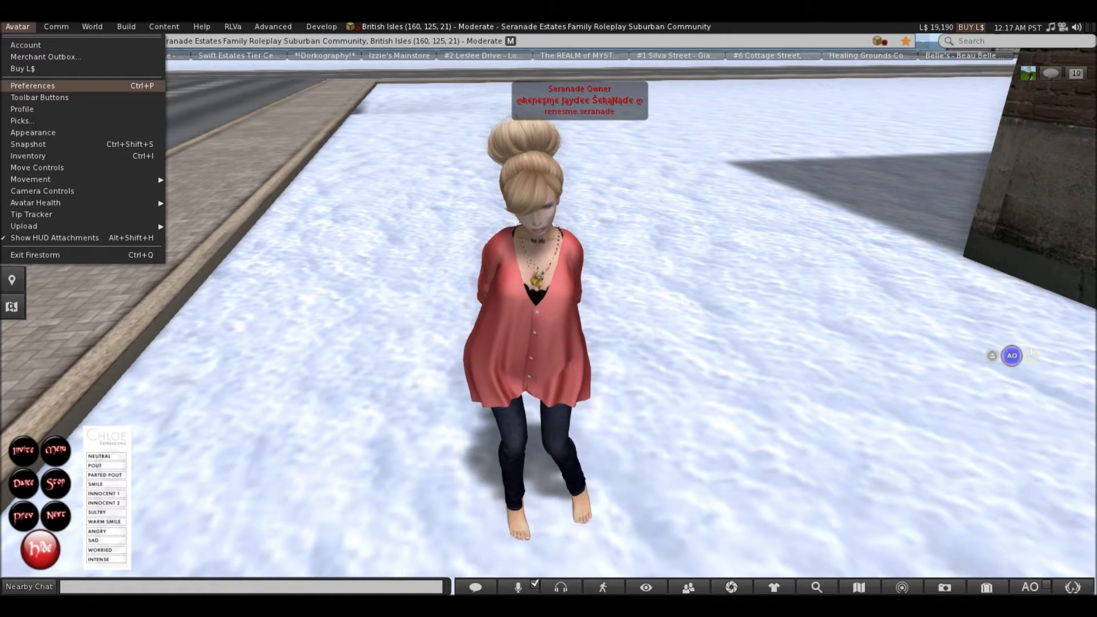
click(33, 85)
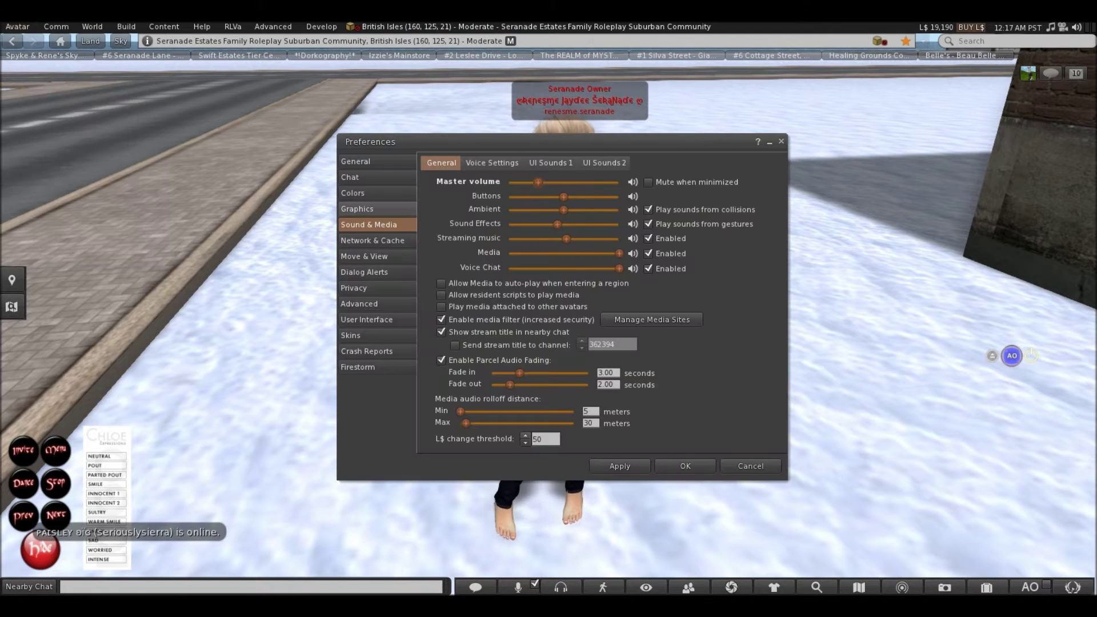
click(357, 209)
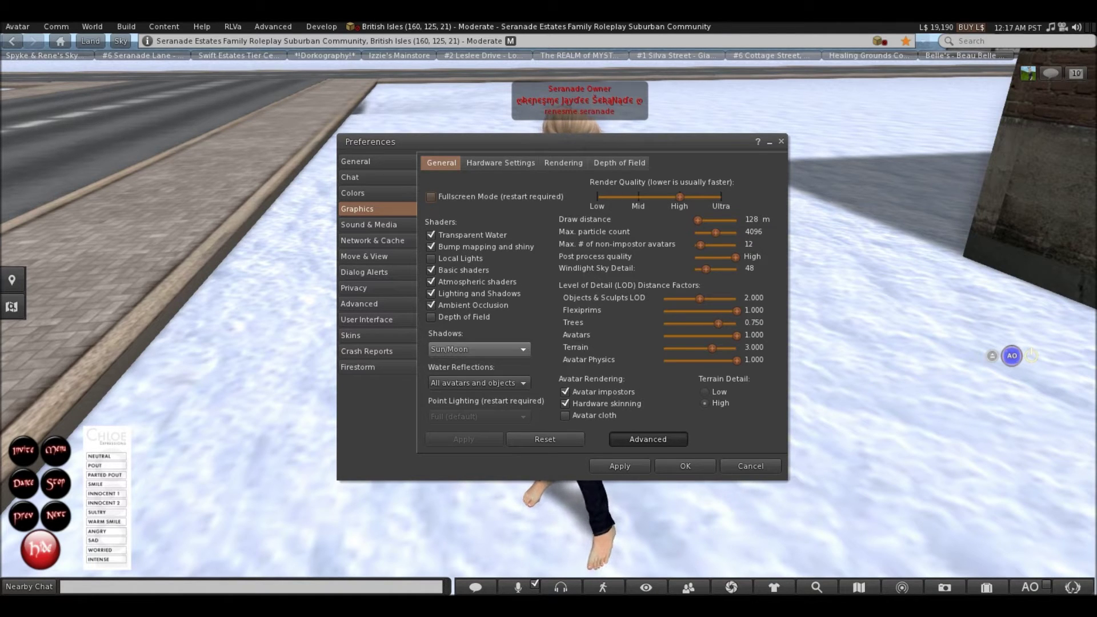
click(479, 349)
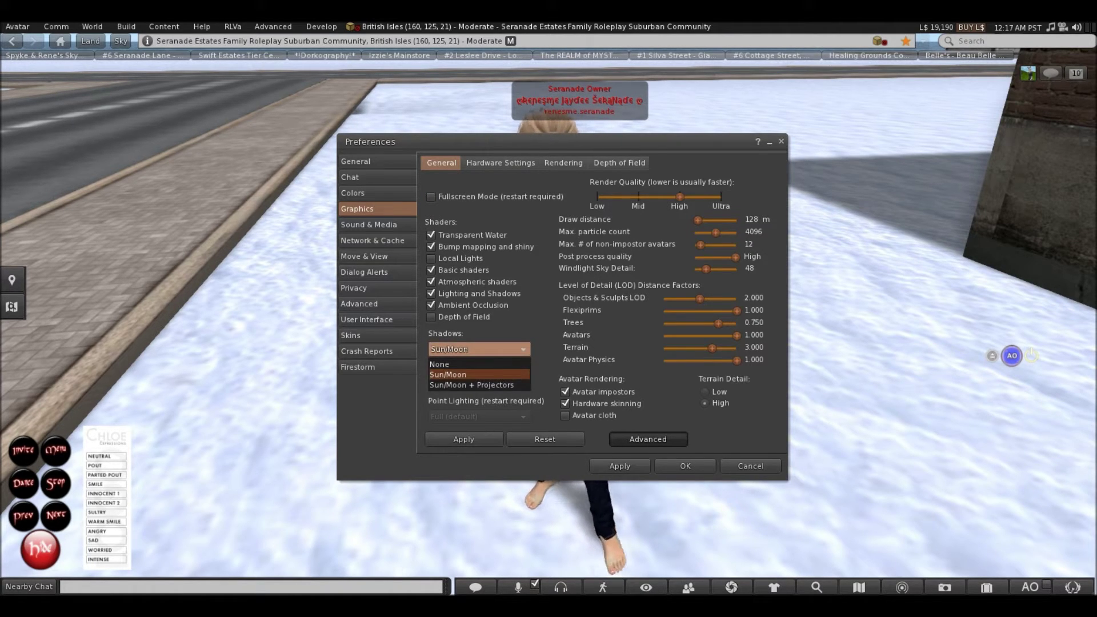
click(479, 349)
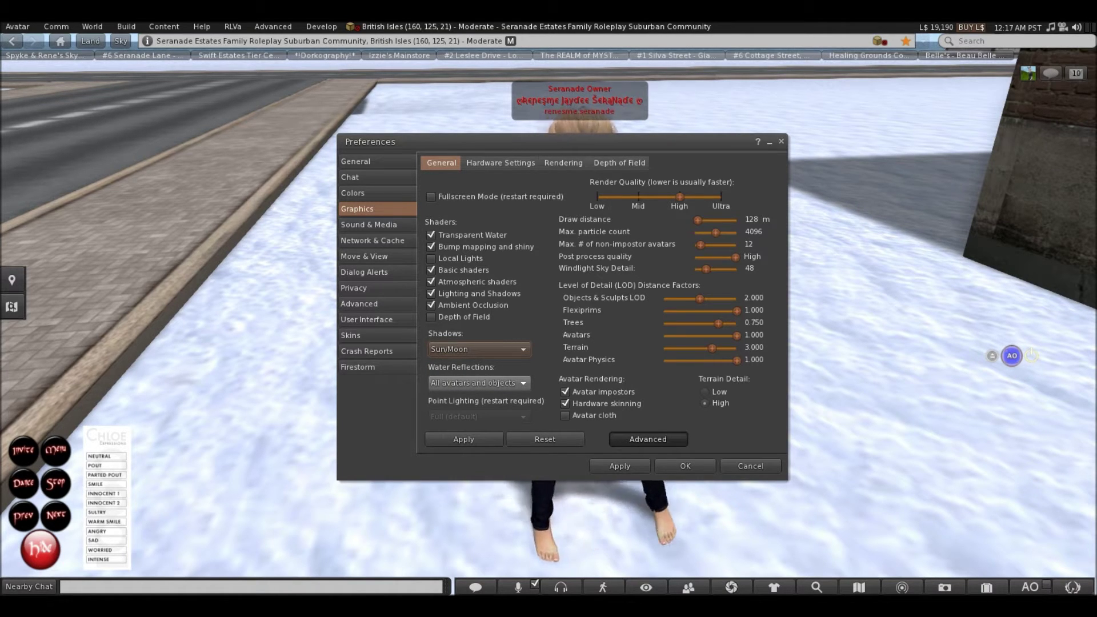
click(479, 383)
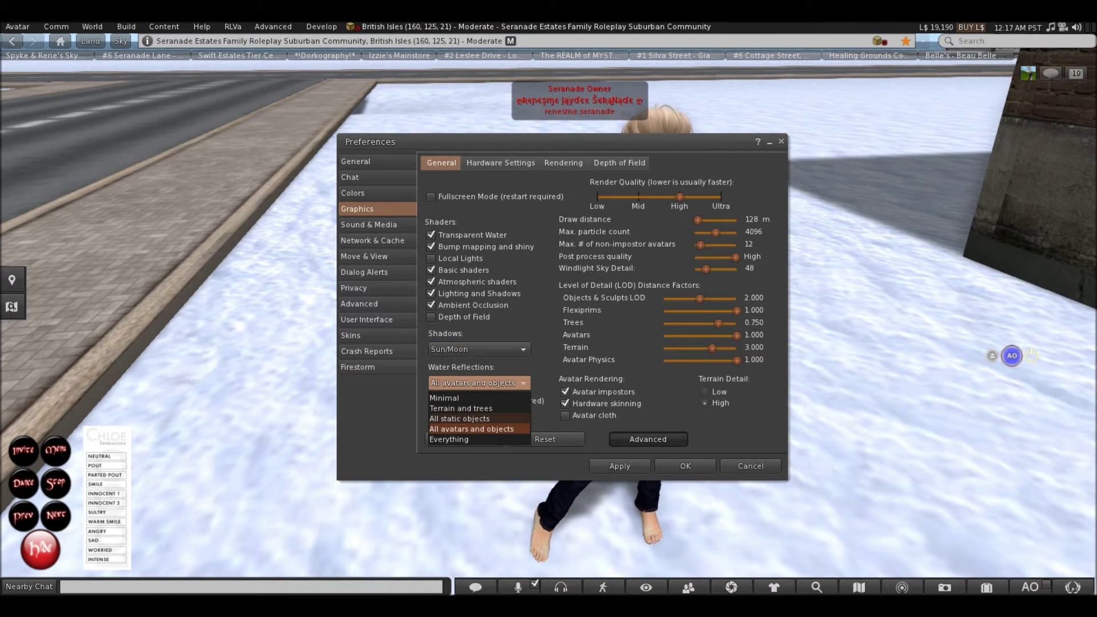
click(475, 430)
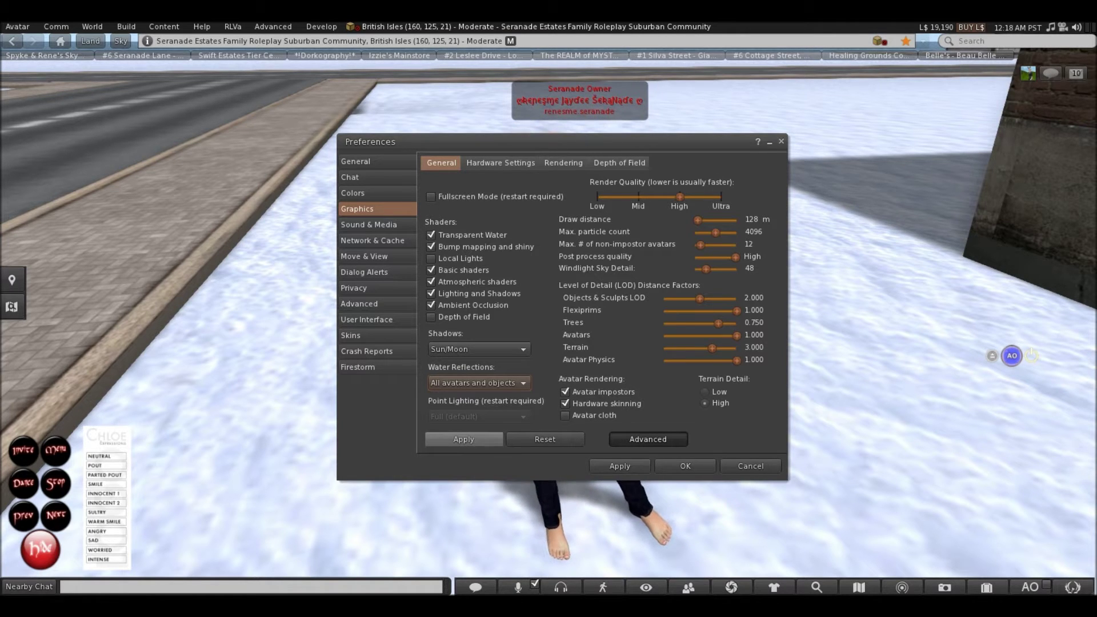
click(463, 439)
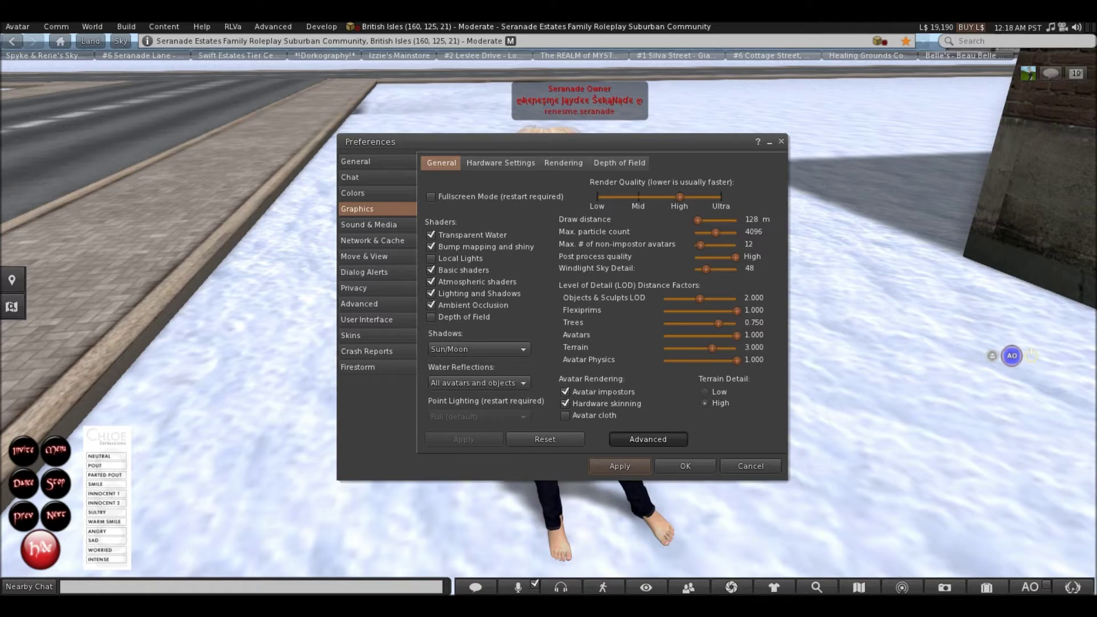
click(685, 467)
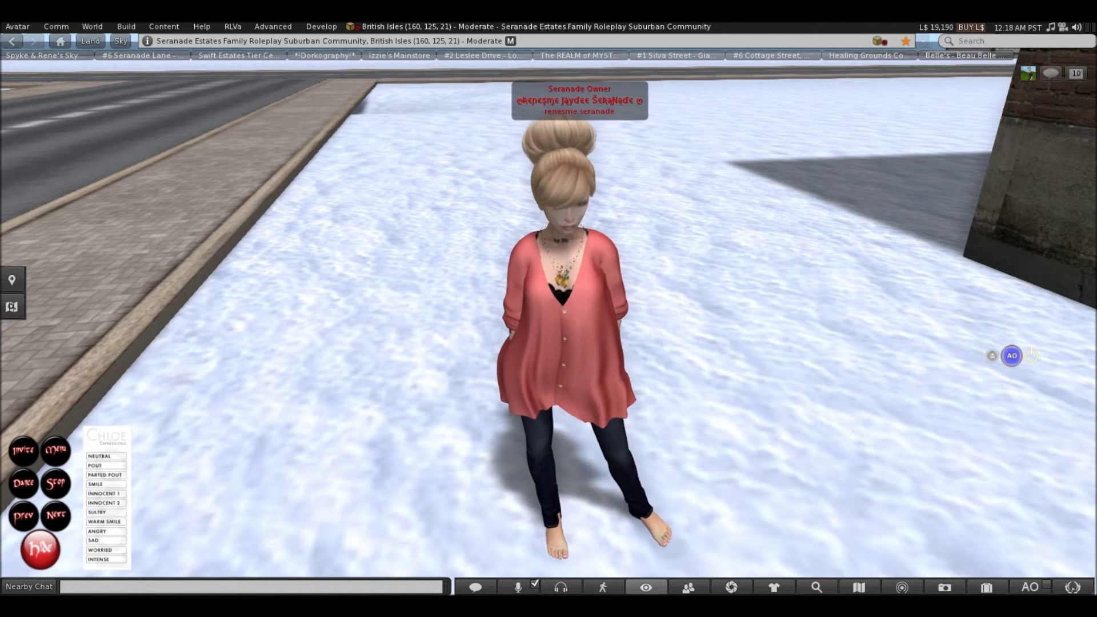
- Review the available toolbar buttons, including Phototools, and close the list
right_click(604, 586)
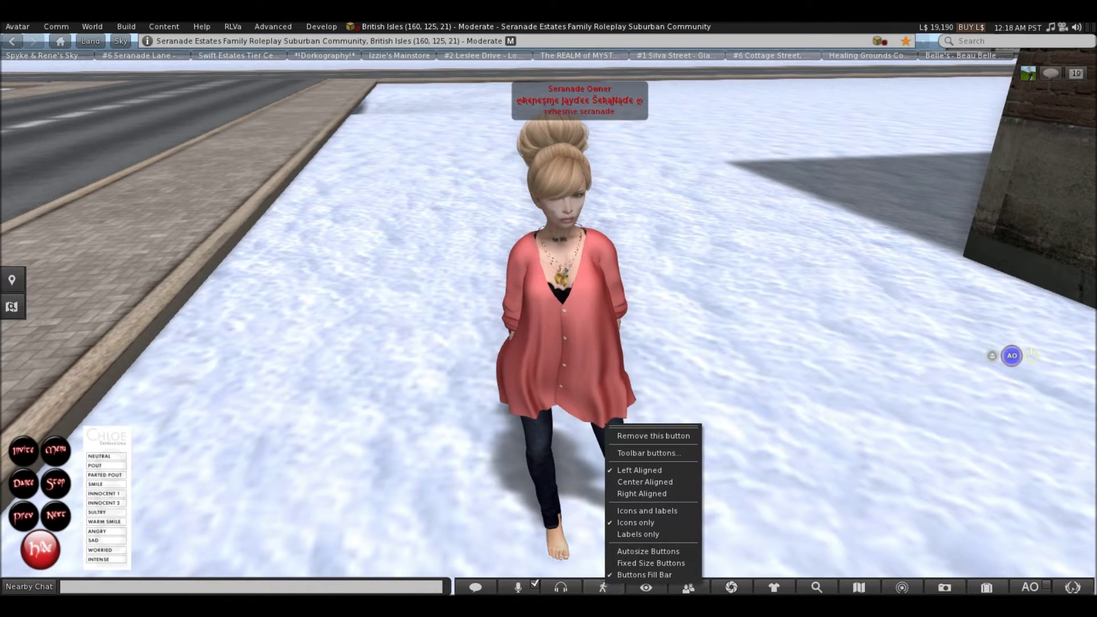
click(648, 453)
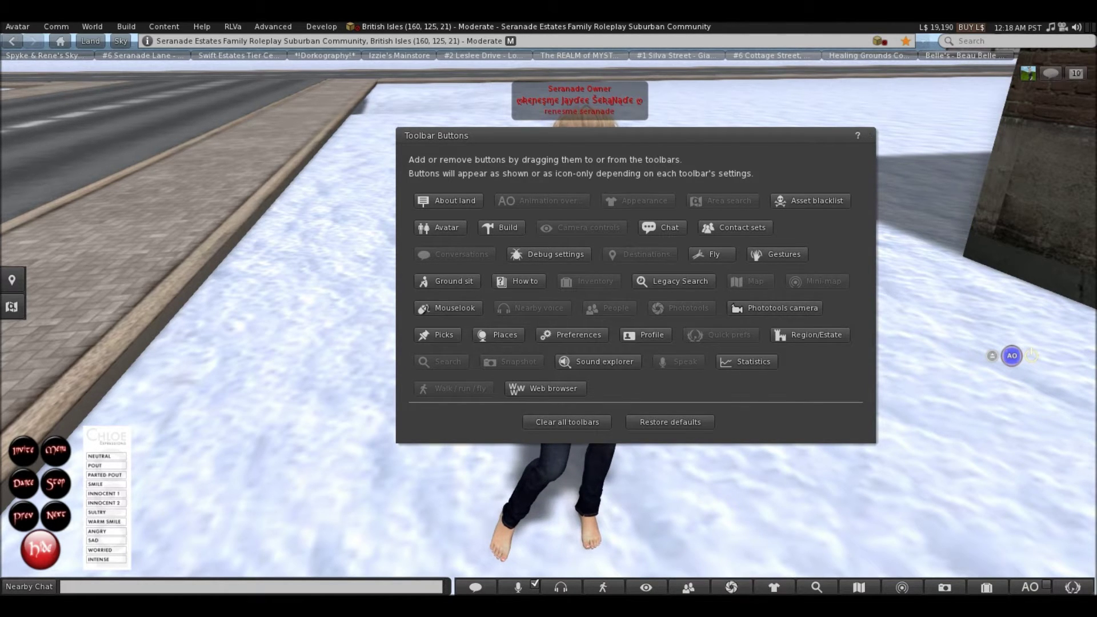
click(869, 135)
- Open Phototools, place its window closer to the avatar, and review the water reflection resolution options, leaving Excellent selected
click(732, 587)
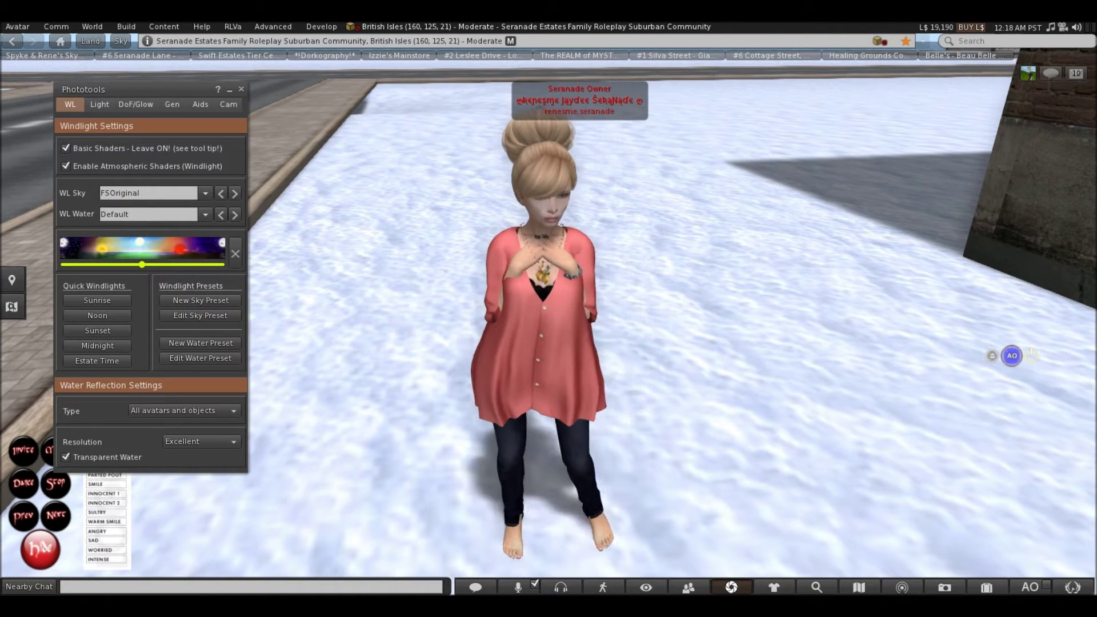
drag(150, 89, 244, 93)
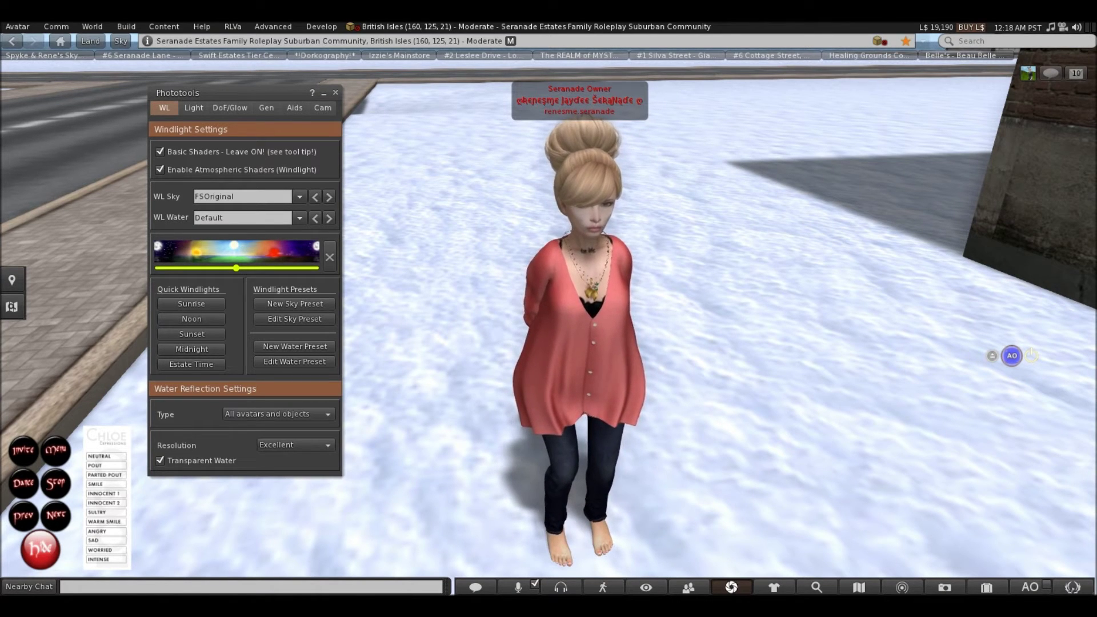
click(296, 445)
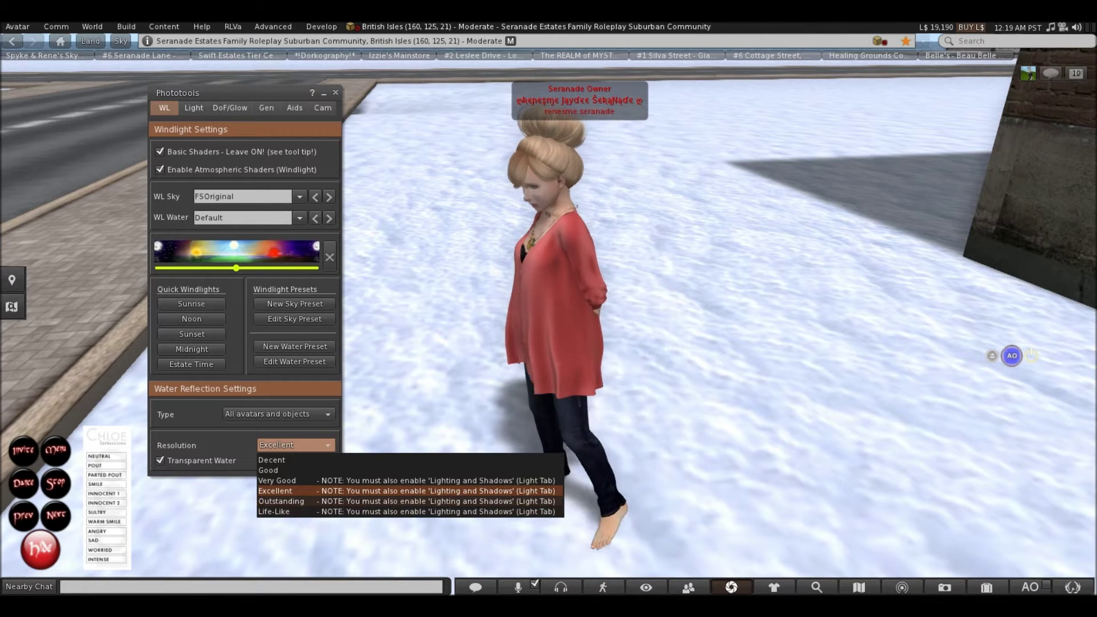
click(296, 445)
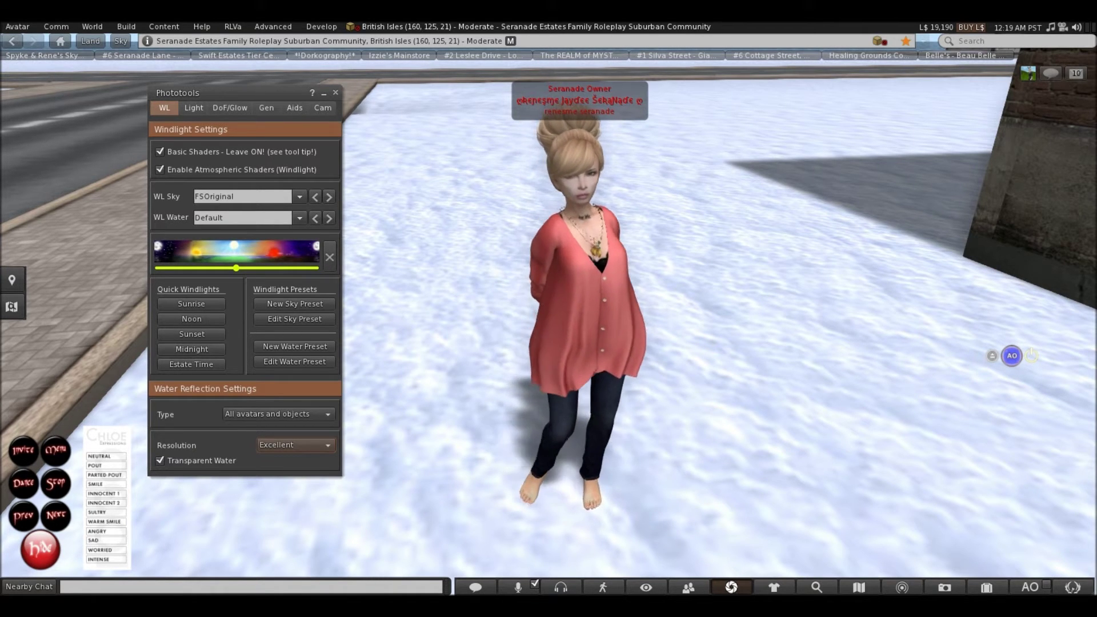
- Examine the shadow resolution, shadow blur, blur distance and FOV cutoff values in the Phototools light settings
click(194, 108)
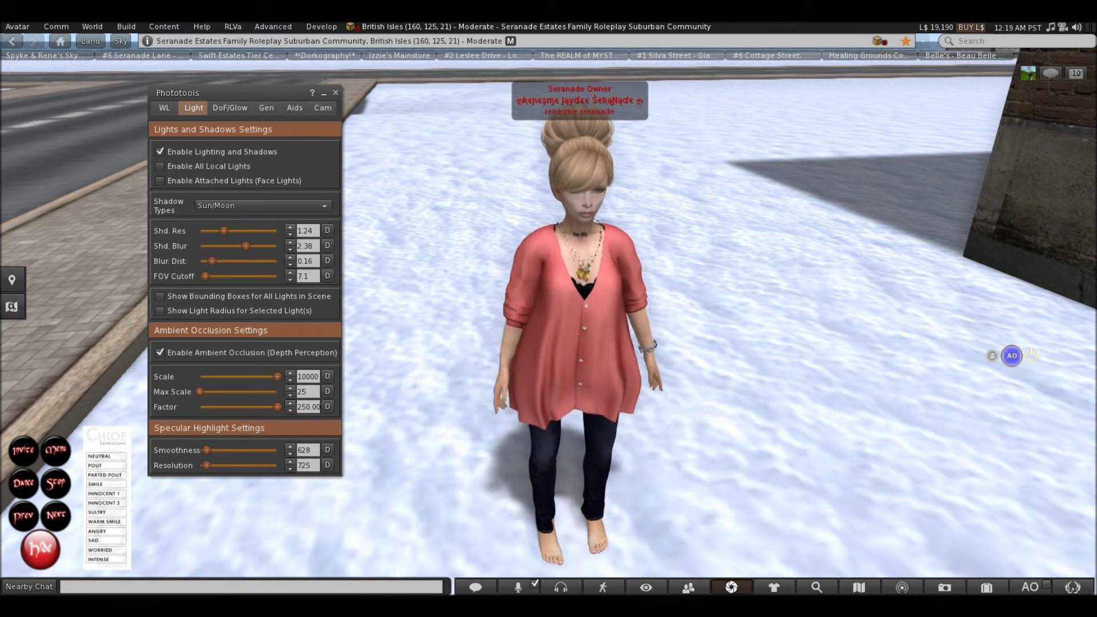
click(302, 231)
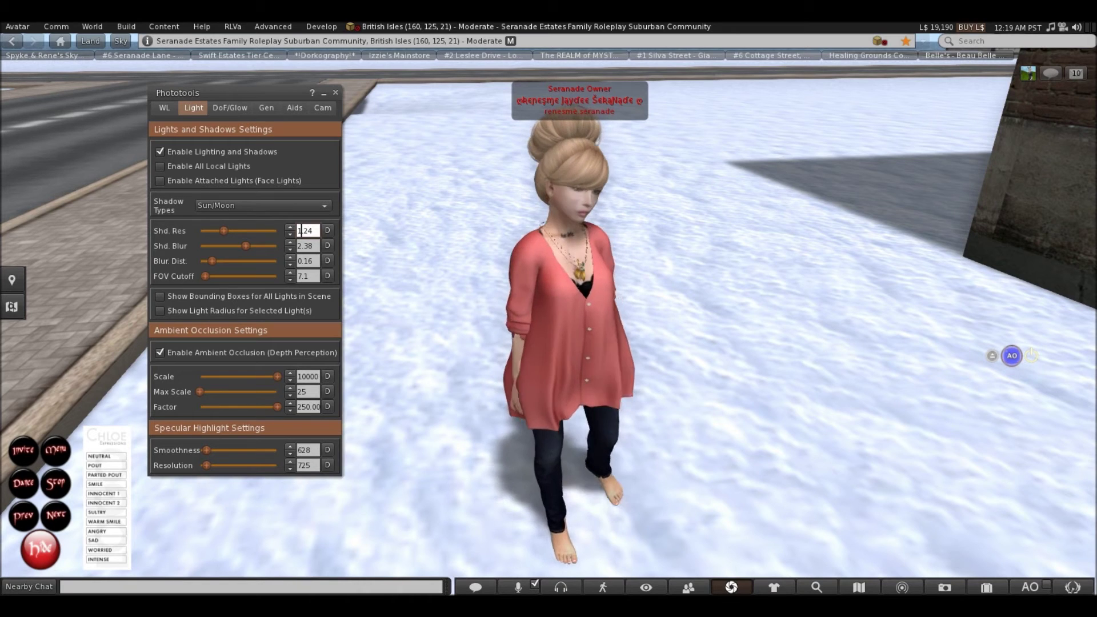
double_click(301, 231)
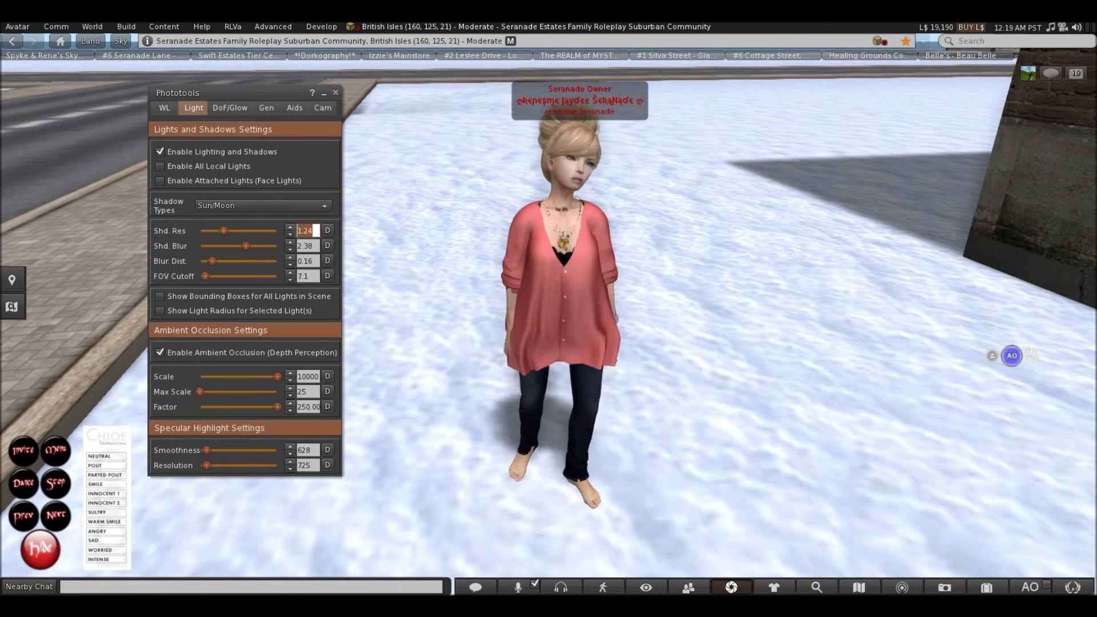
click(312, 246)
double_click(312, 246)
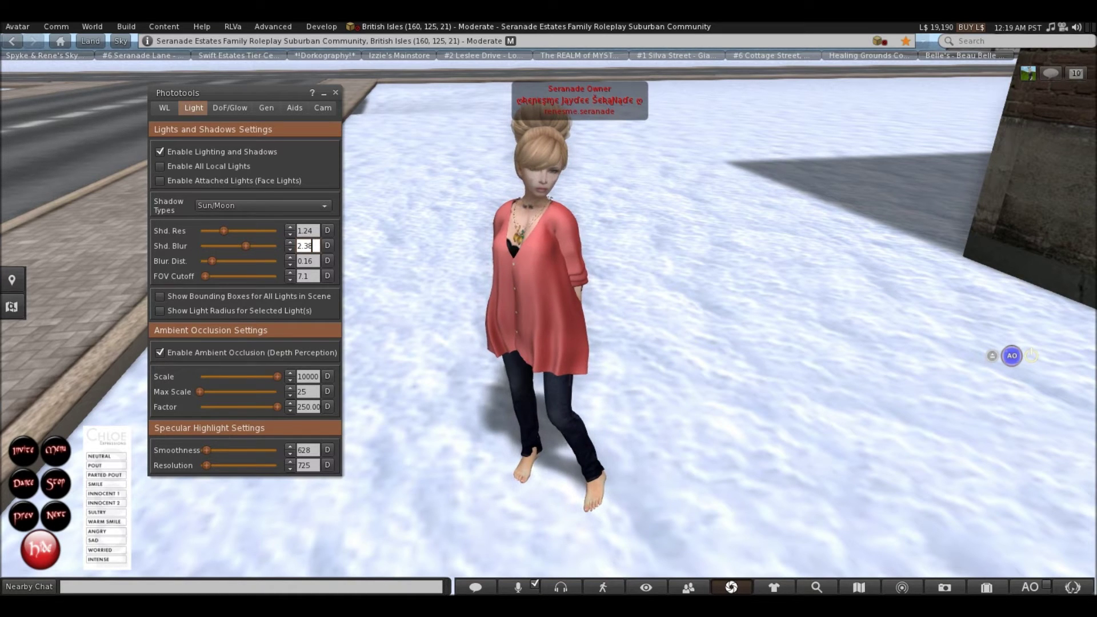
click(312, 262)
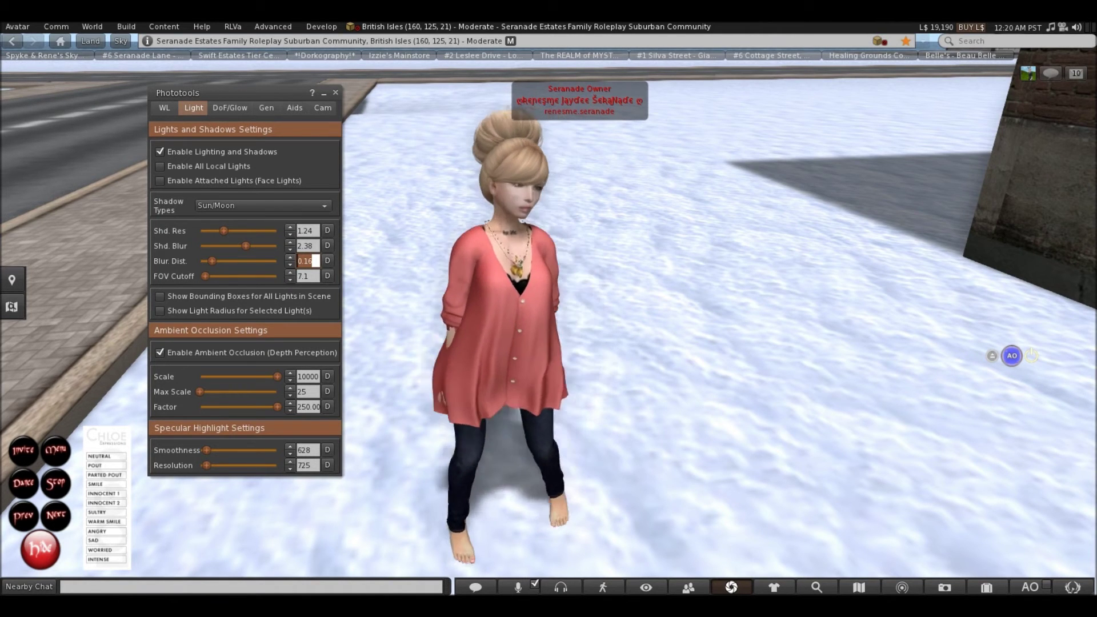
click(309, 276)
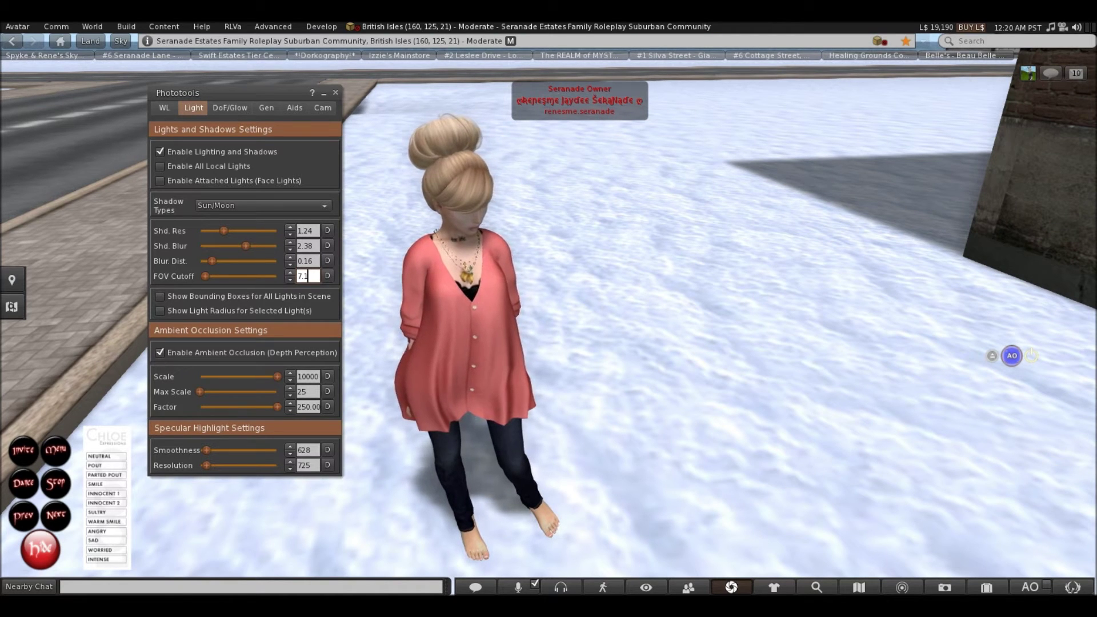
- Examine the ambient occlusion scale, max scale and factor values, plus the specular highlight smoothness and resolution, in the Phototools light settings
click(309, 376)
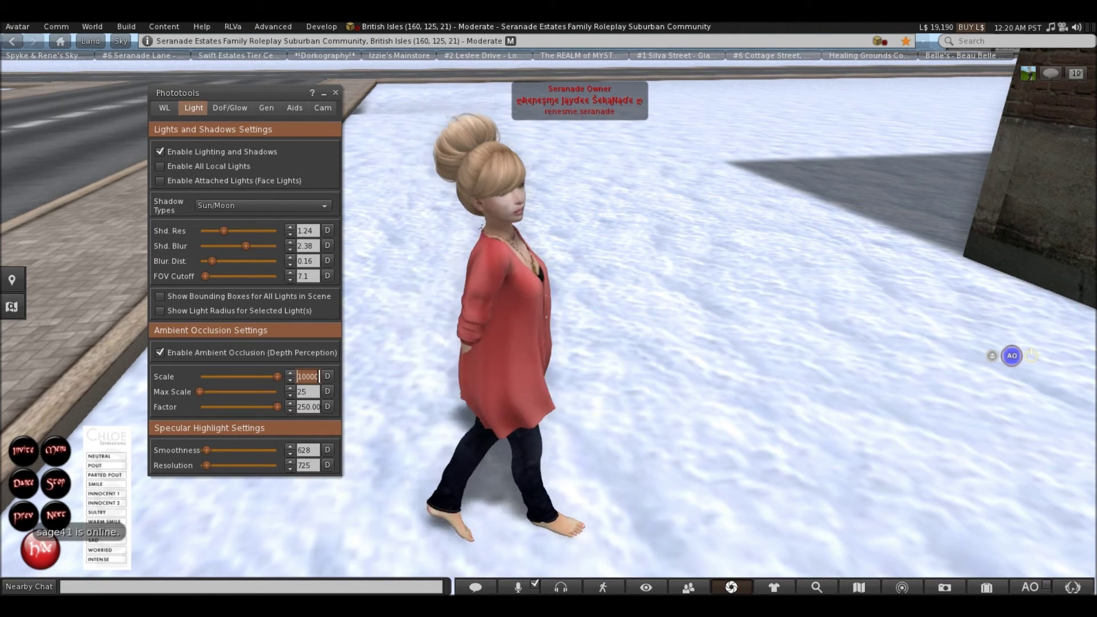
click(309, 392)
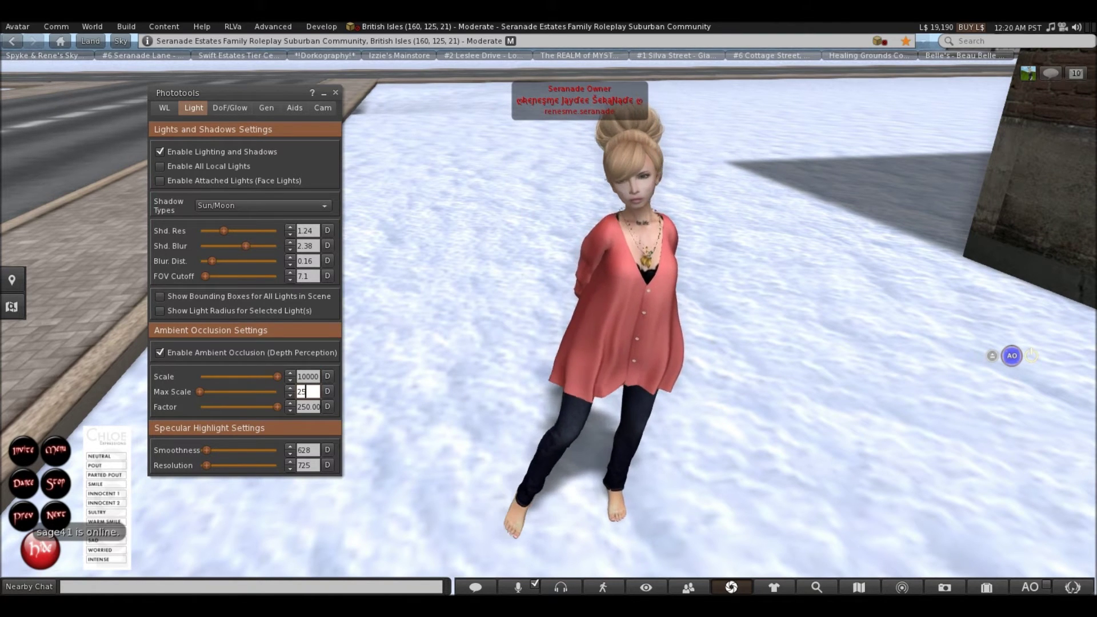
key(Tab)
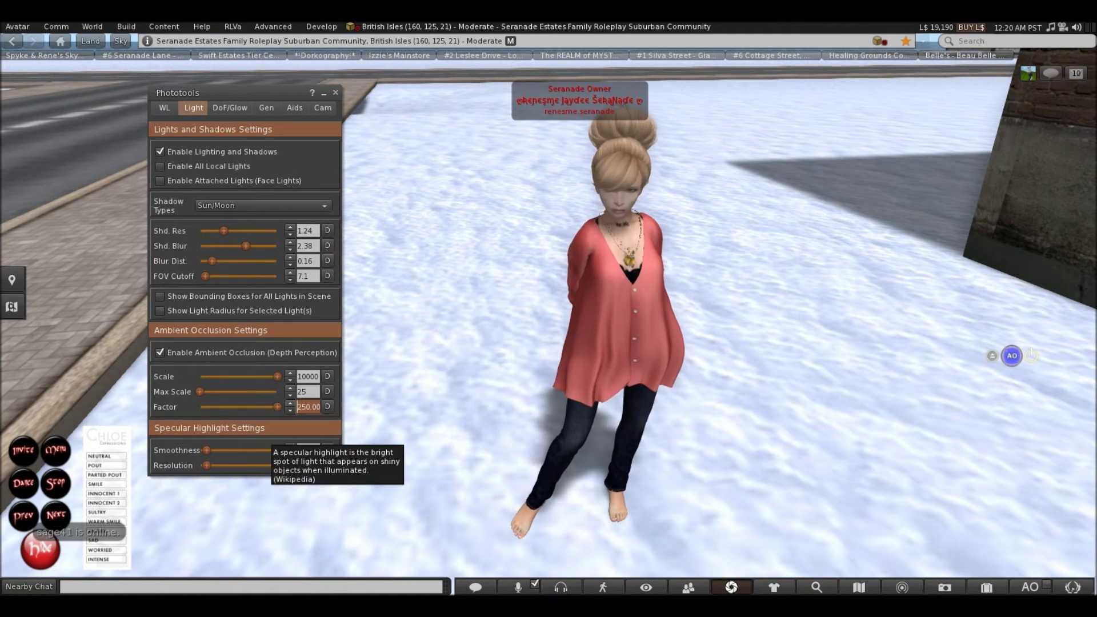
click(312, 450)
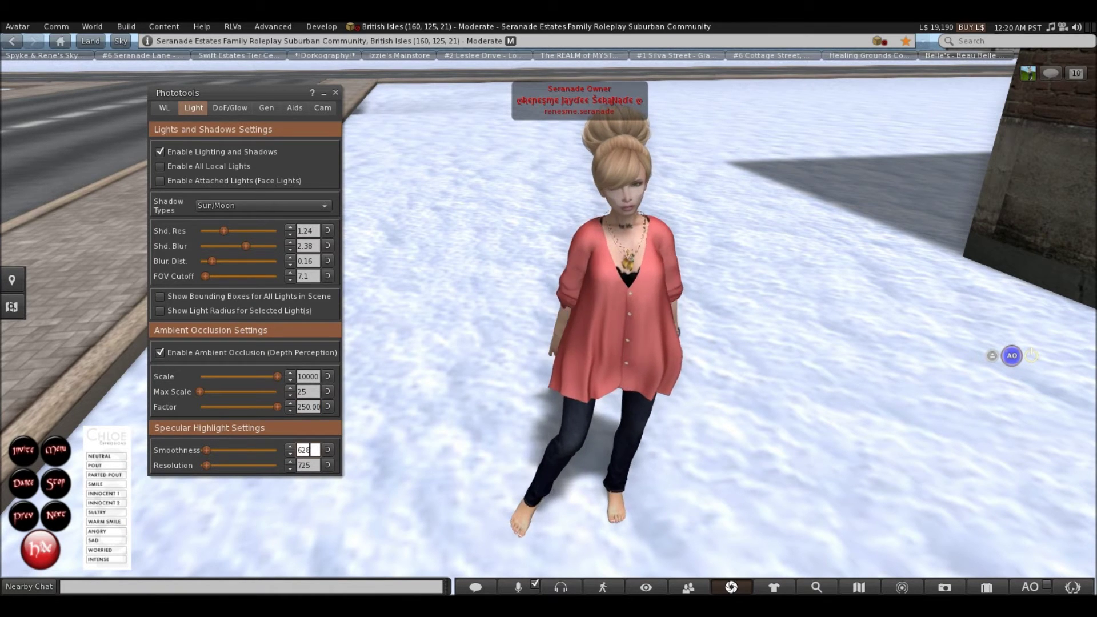
click(311, 465)
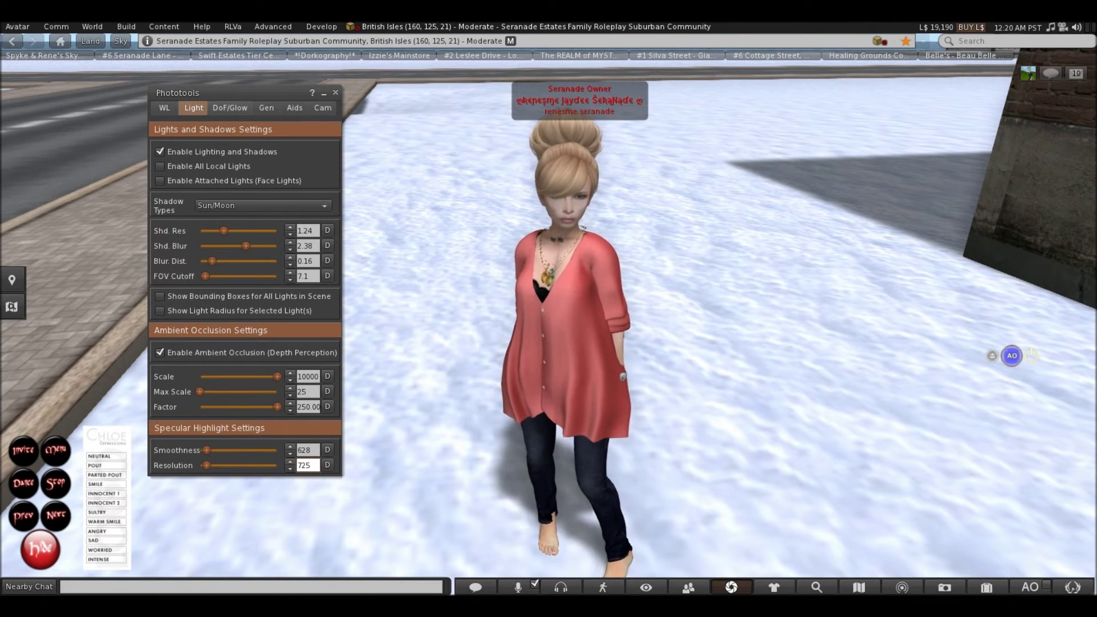
- Examine the Phototools depth of field values, including f-number, focal length, focus time, CoC, resolution and aspect ratio
click(229, 108)
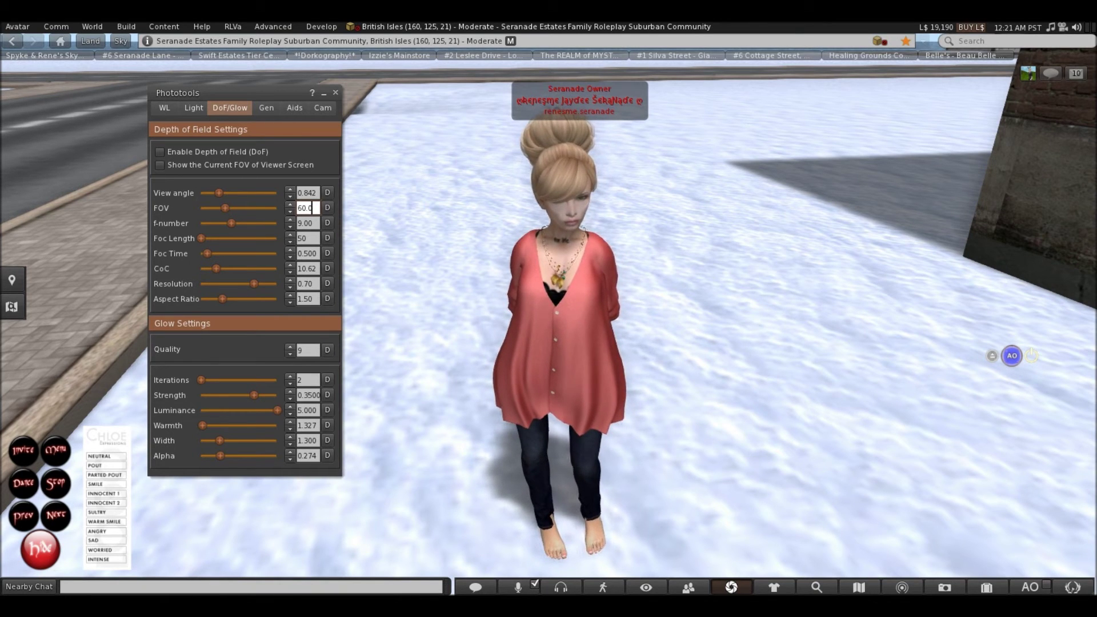
click(311, 224)
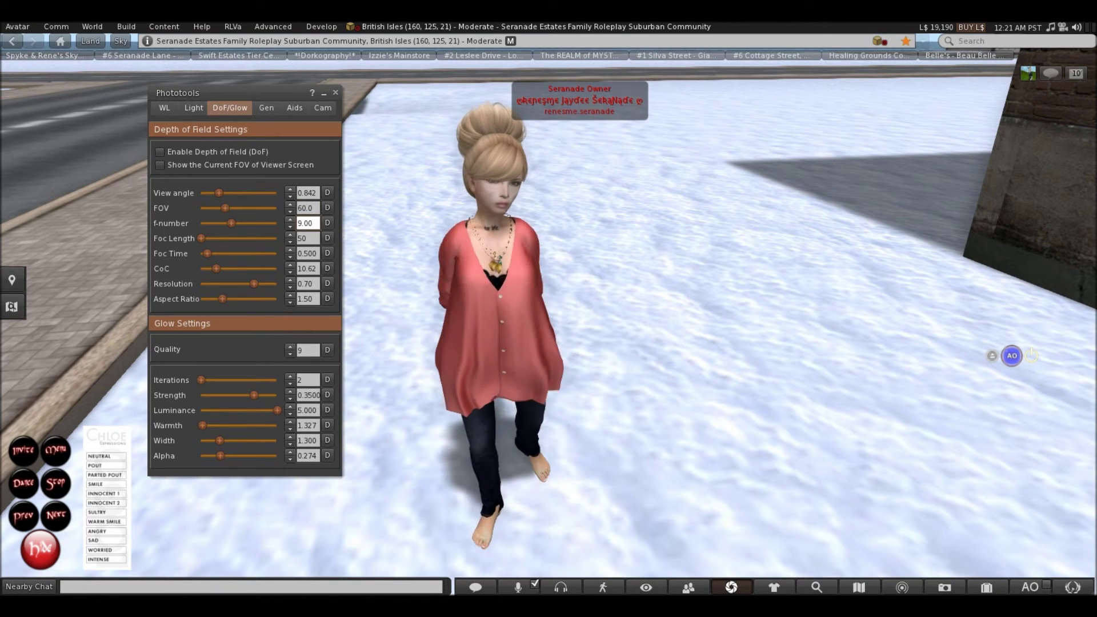
double_click(303, 238)
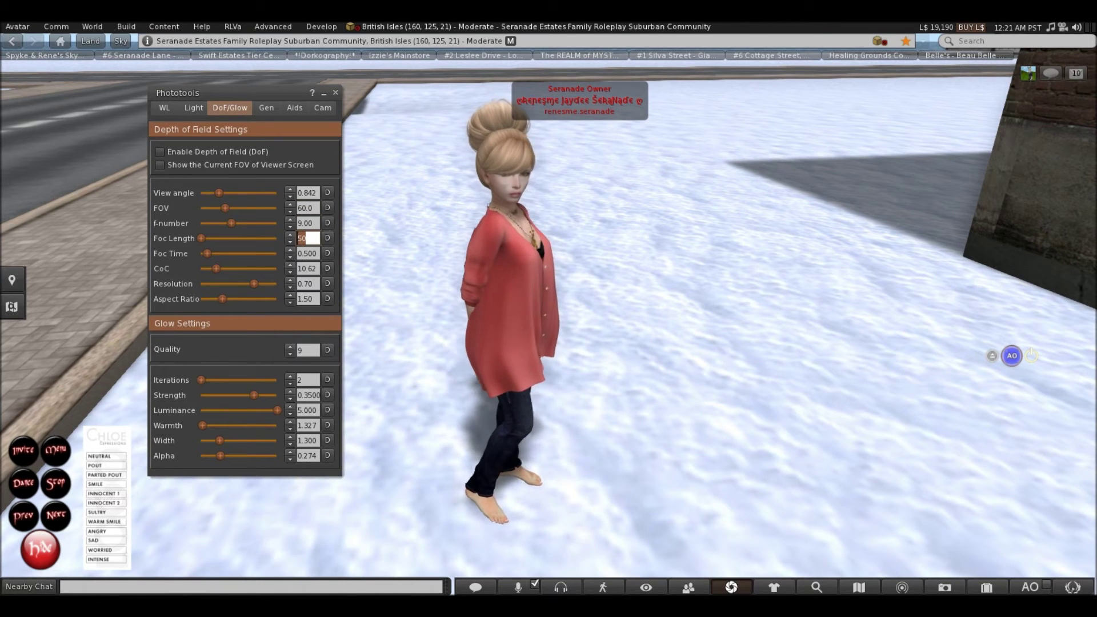
click(304, 254)
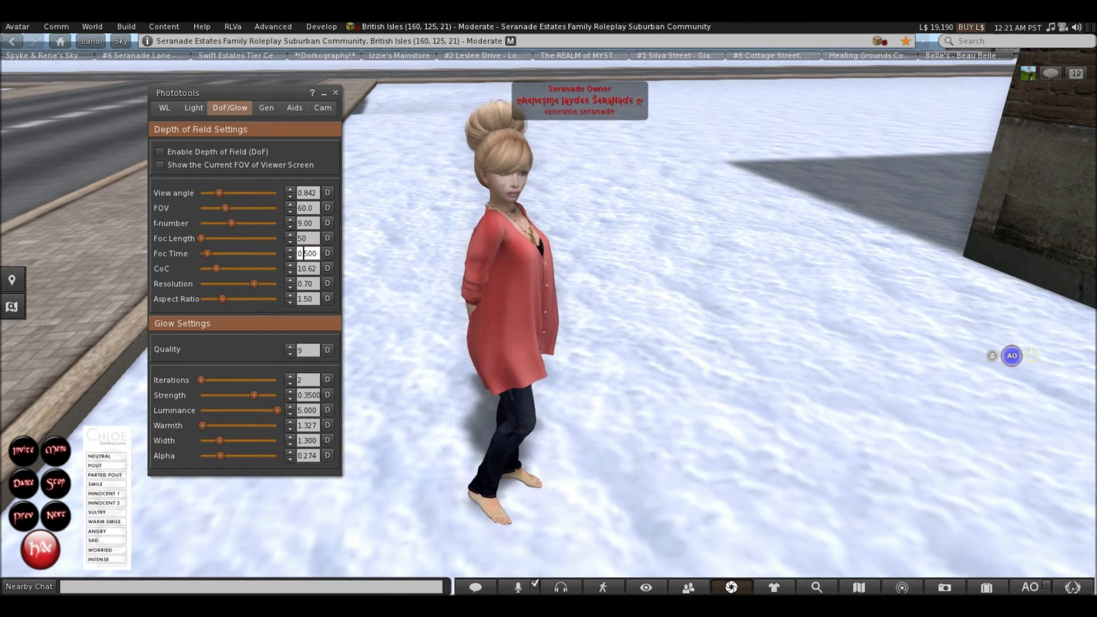
click(305, 238)
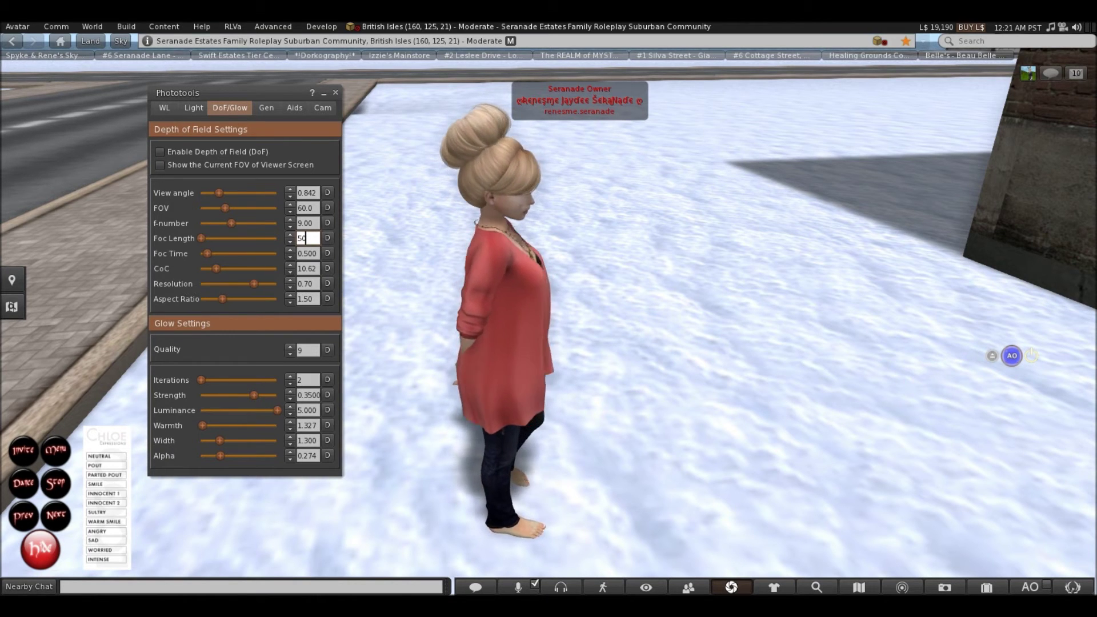
click(308, 268)
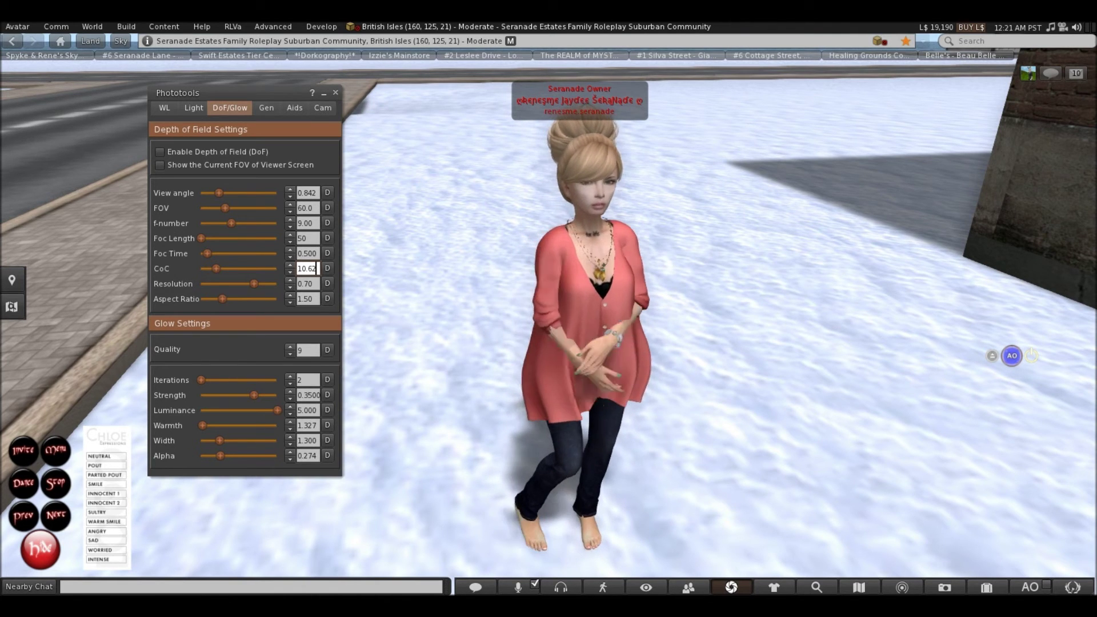
click(312, 284)
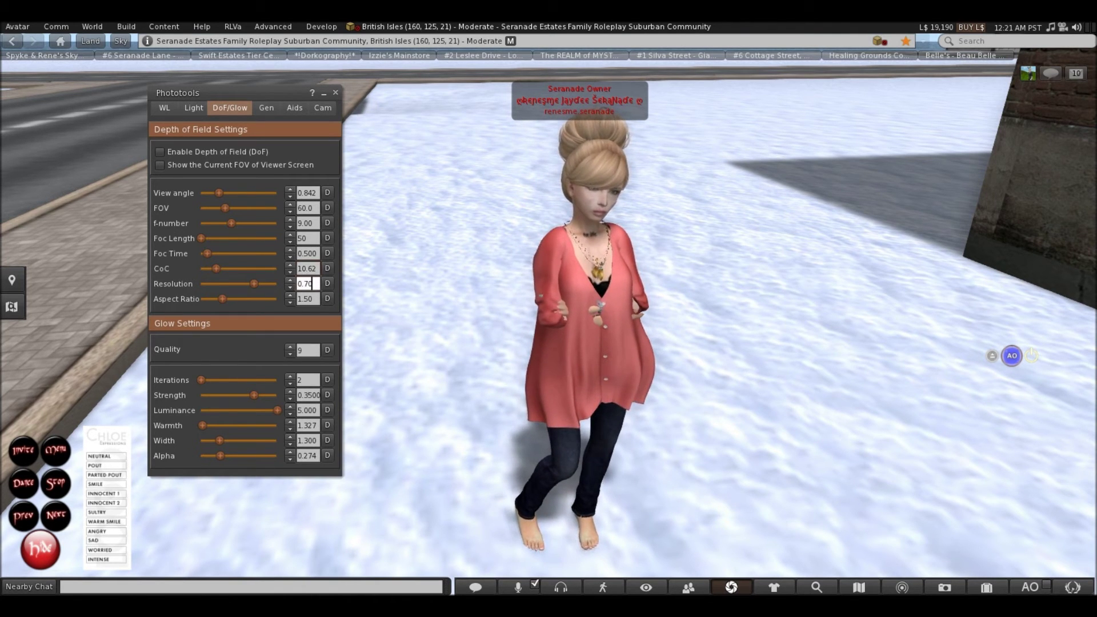
click(313, 299)
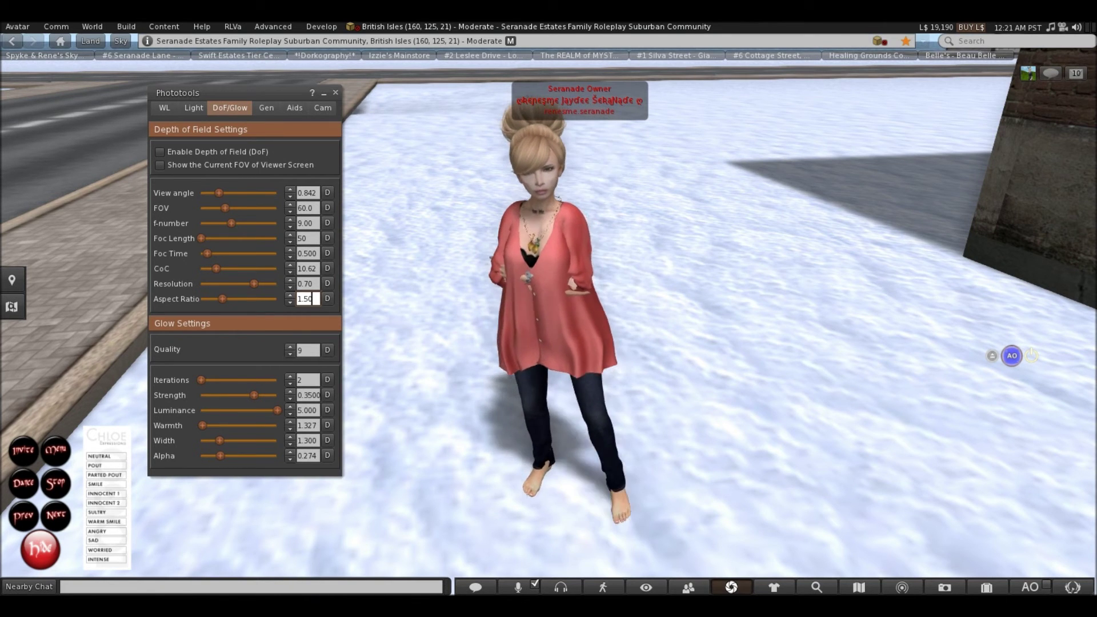
- Examine the glow quality, iterations, strength, luminance and width values in Phototools
double_click(307, 351)
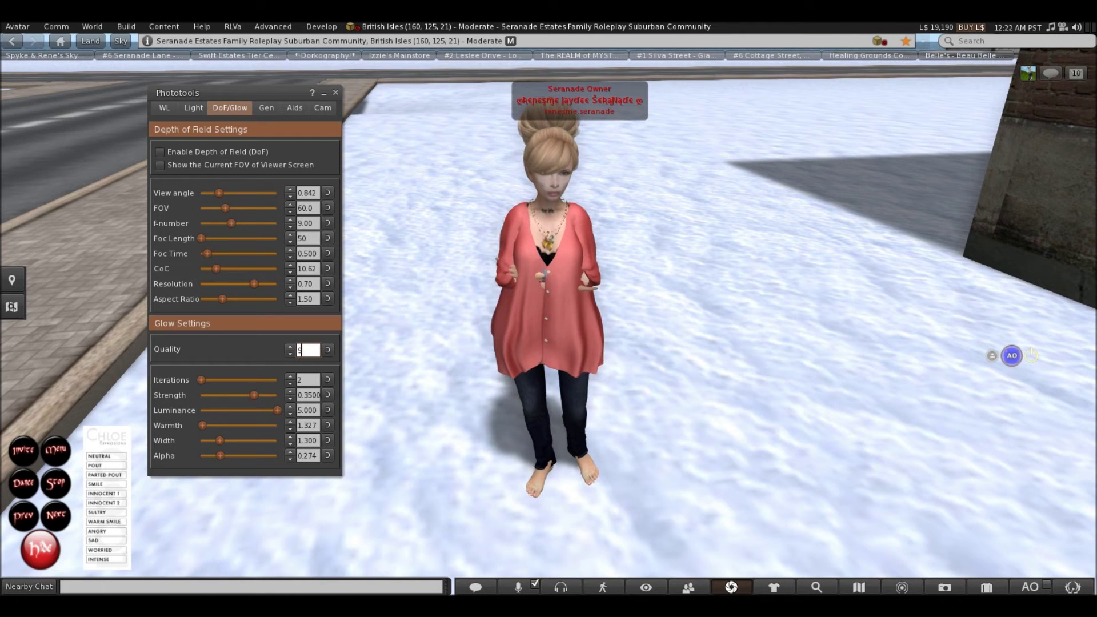
click(308, 380)
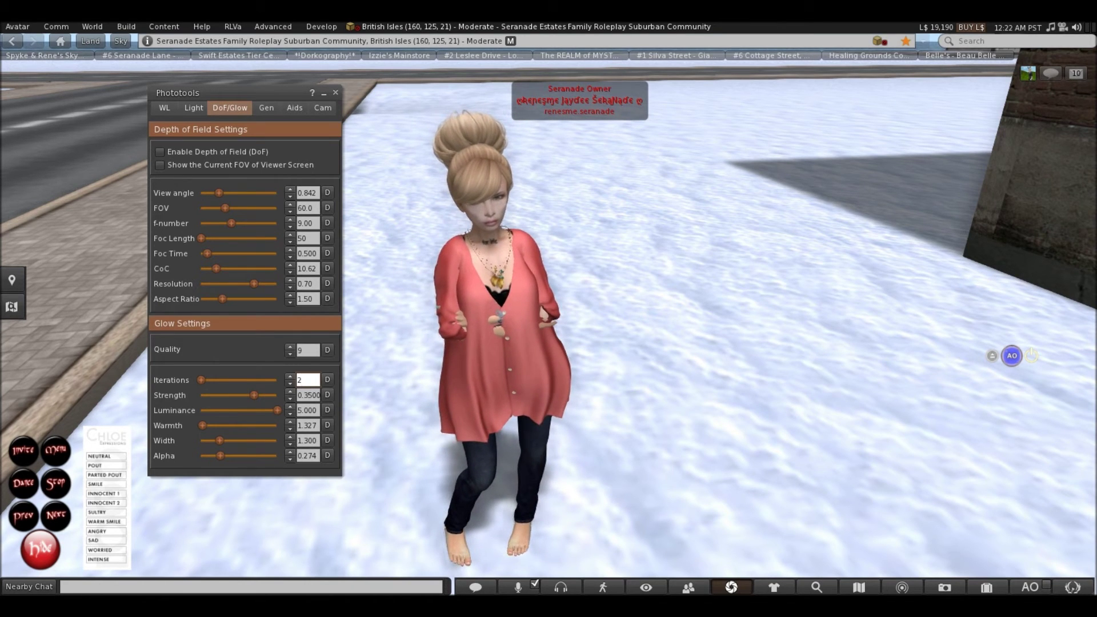
drag(306, 380, 297, 380)
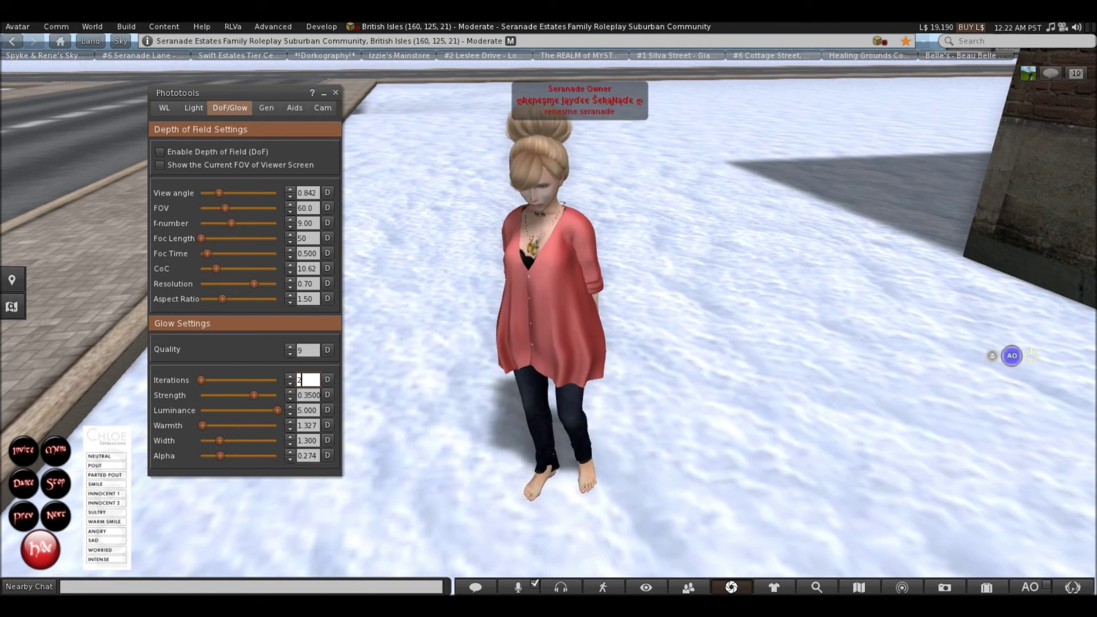
click(313, 395)
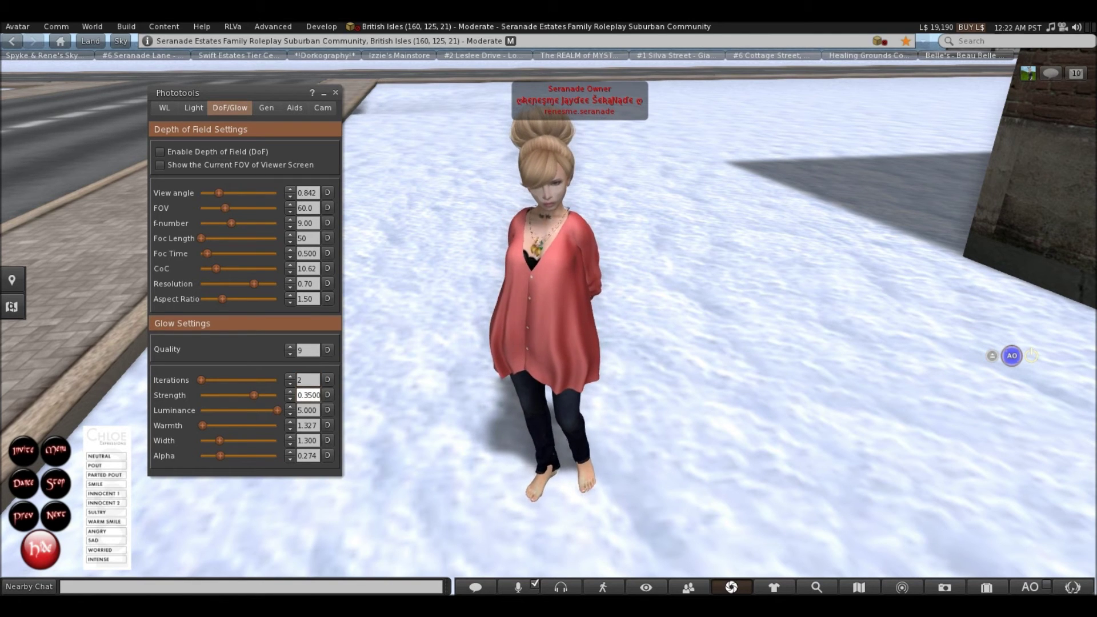
click(308, 410)
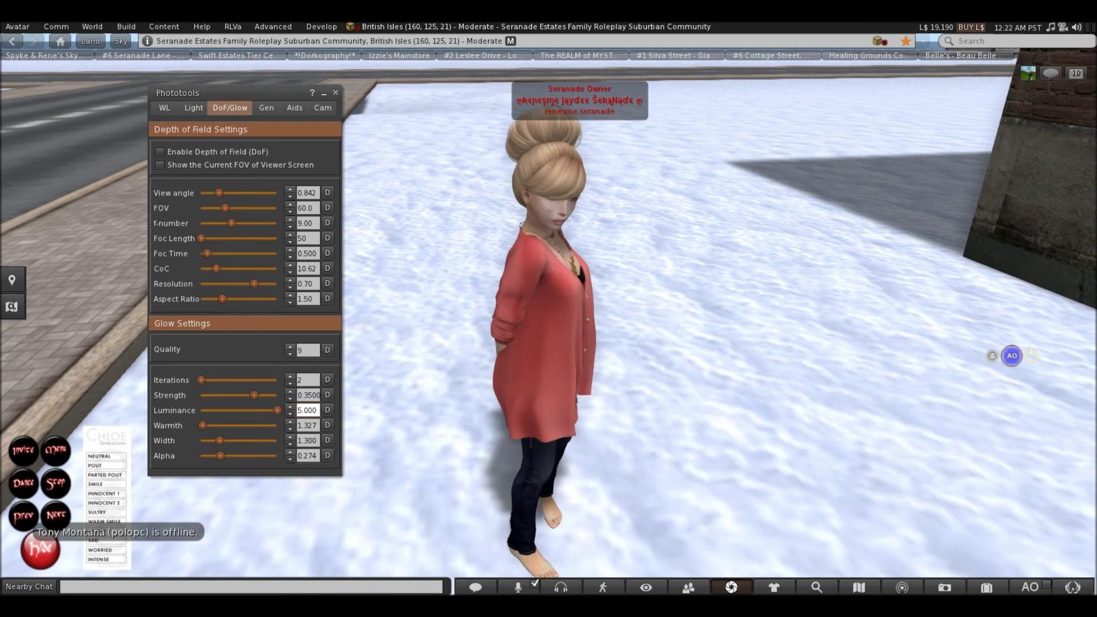
click(314, 440)
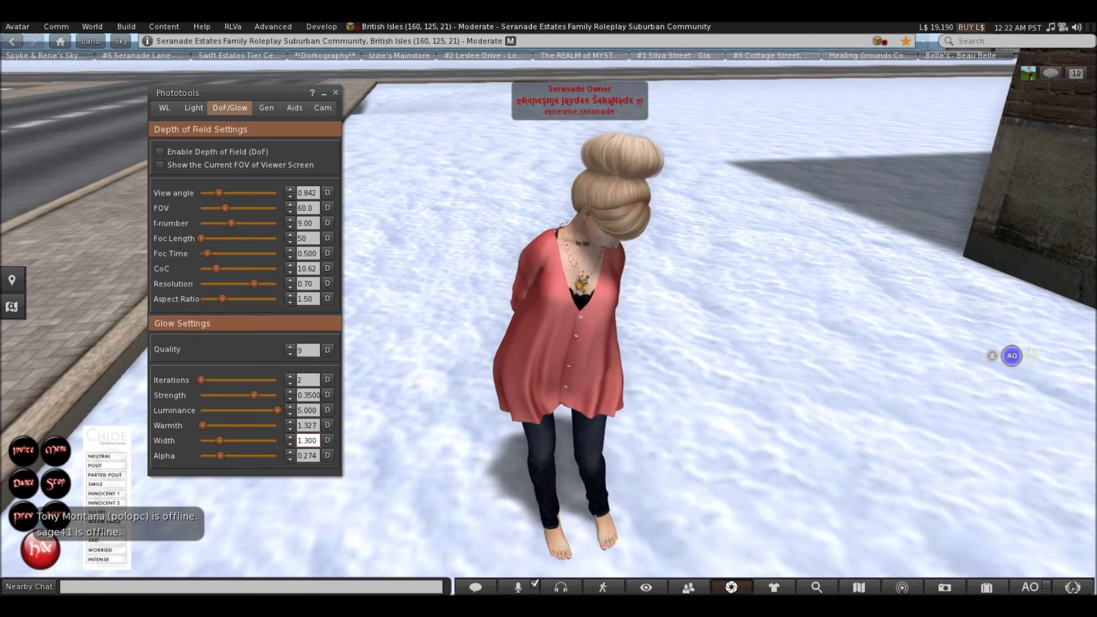
- Check the draw distance in the general render settings and raise the Avatar Floor Offset to 0.16
click(266, 108)
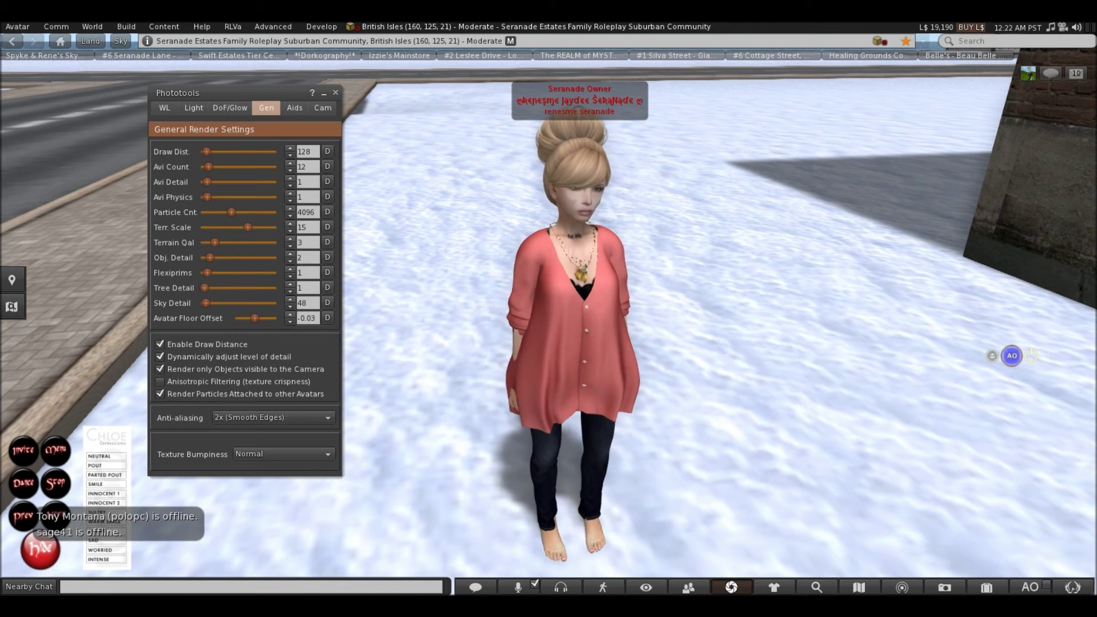
click(312, 151)
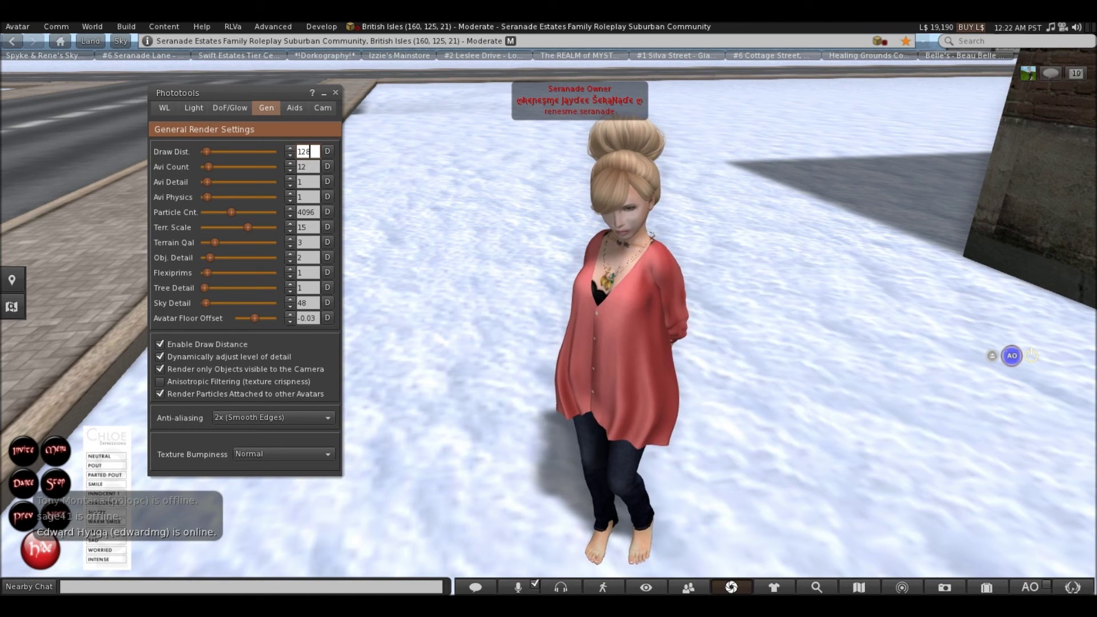
alt+drag(571, 343, 598, 206)
drag(255, 318, 257, 318)
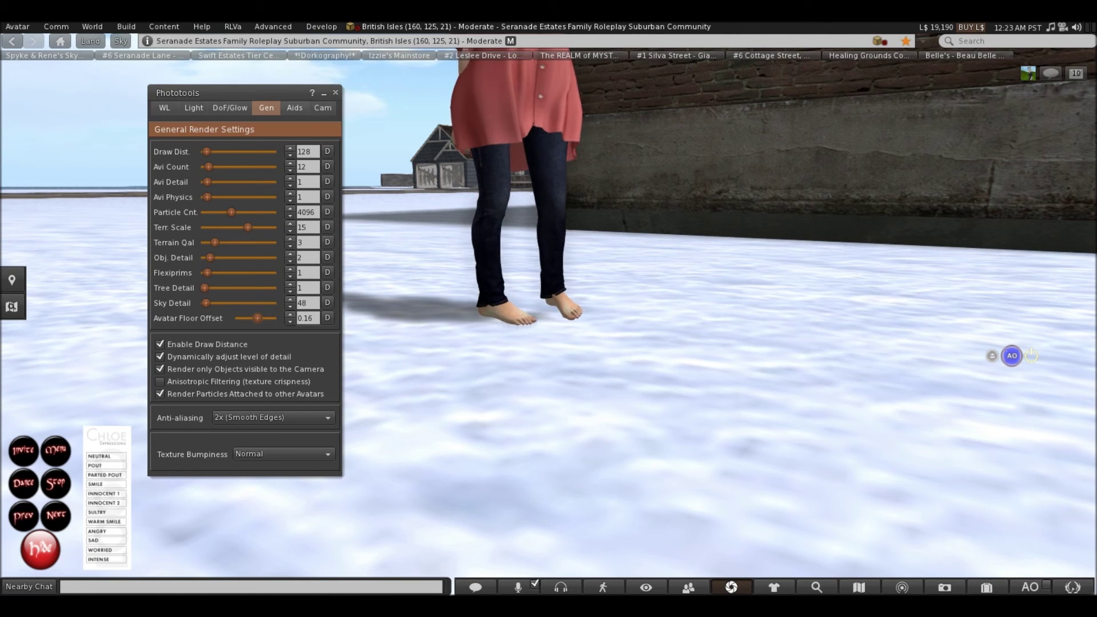
- Review the Phototools interface aids and camera settings, close Phototools, and bring the whole avatar back into view
click(294, 108)
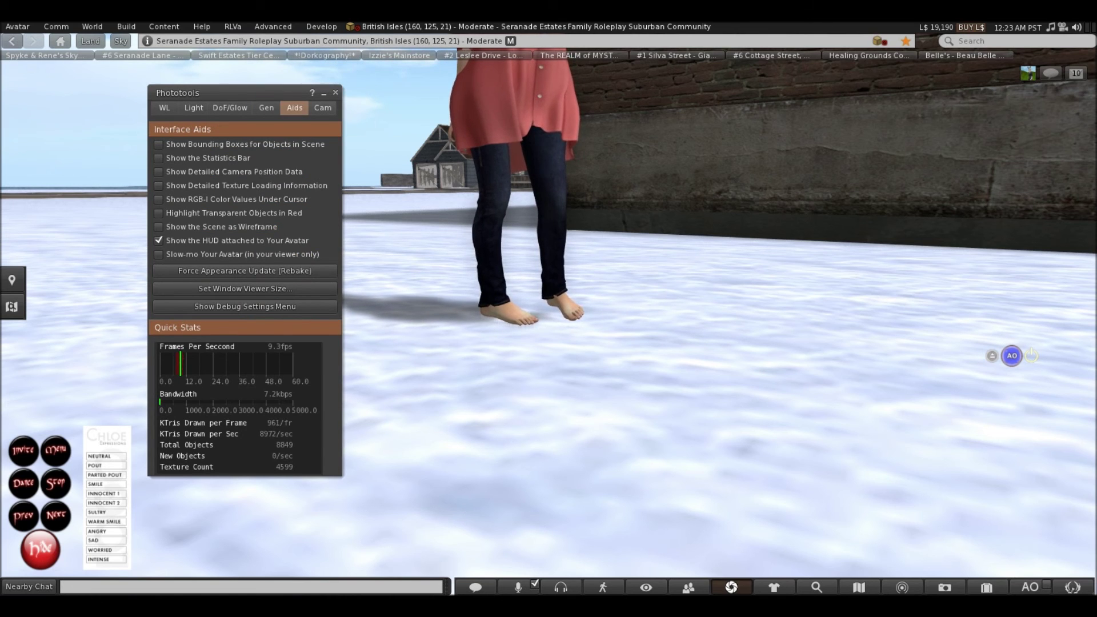
click(323, 108)
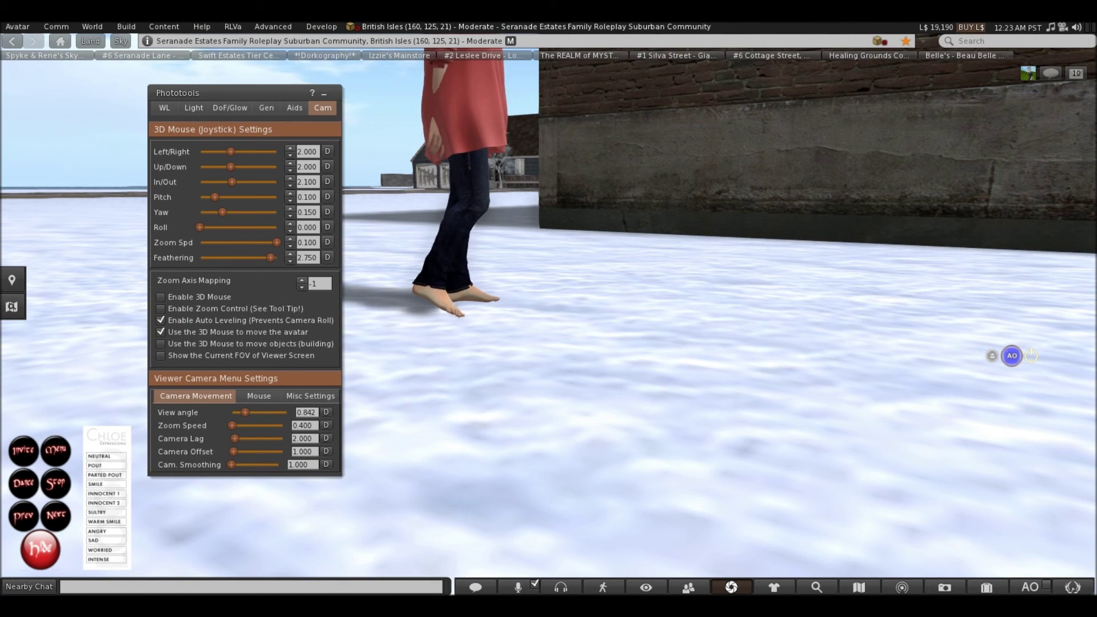
click(336, 92)
alt+drag(457, 114, 436, 214)
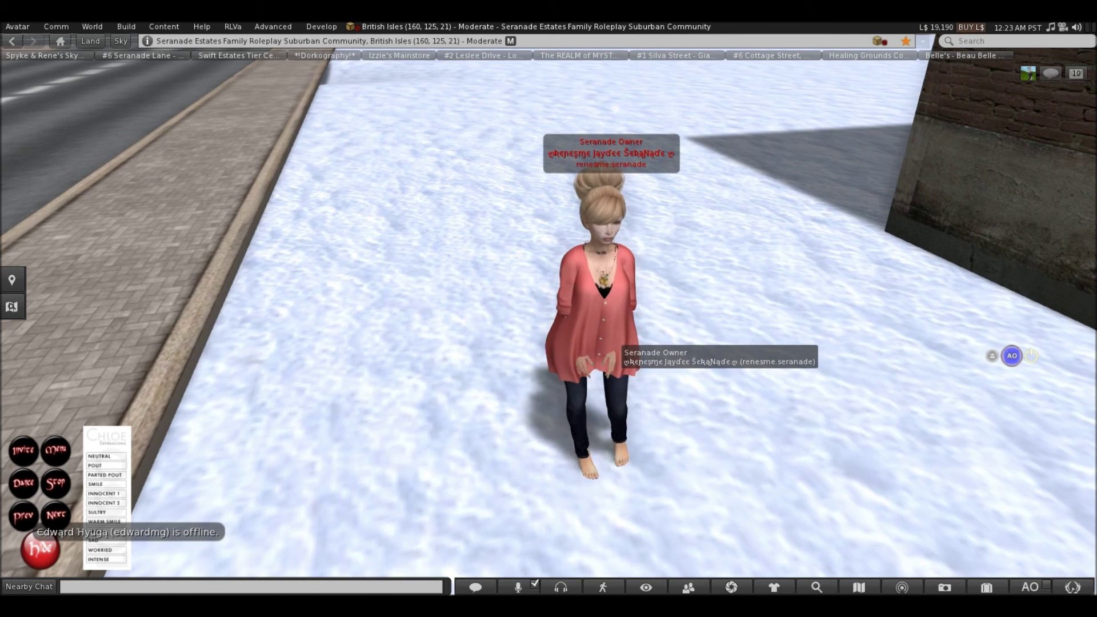
ctrl+alt+drag(600, 337, 667, 266)
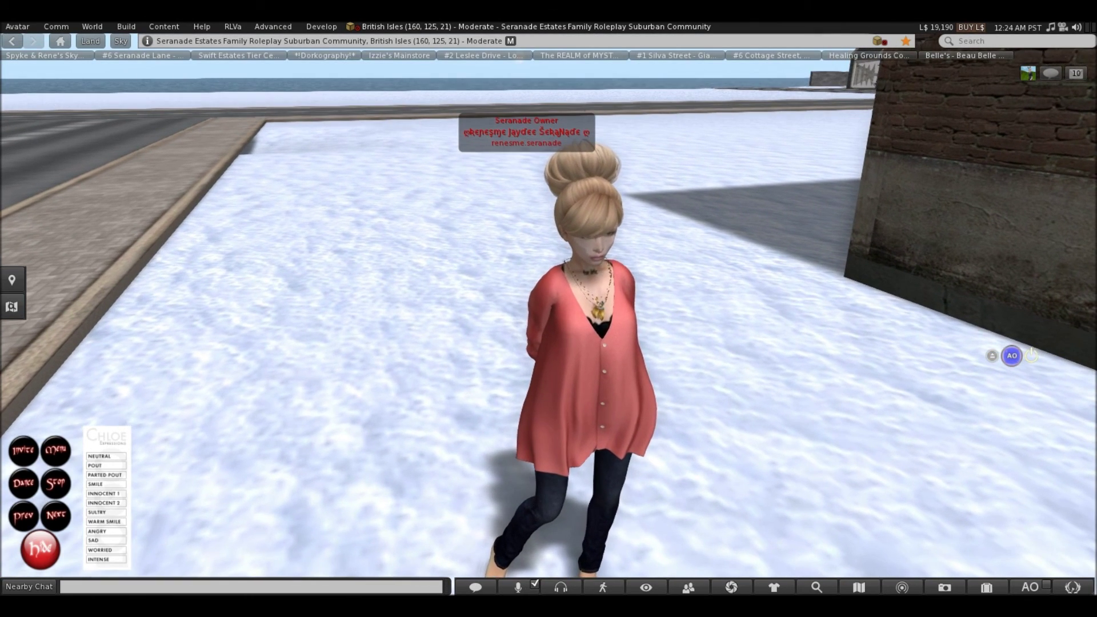